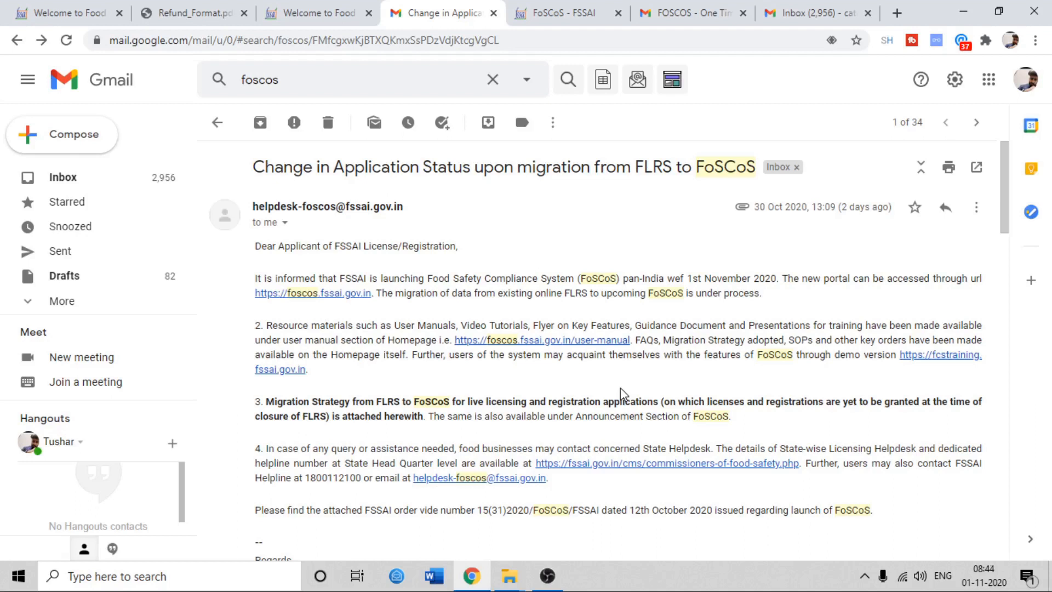
Read through the FLRS-to-FoSCoS application status migration notice email, then move to the FLRS licensing tab
{"action": "scroll", "coordinate": [621, 393], "scroll_direction": "down", "scroll_amount": 3}
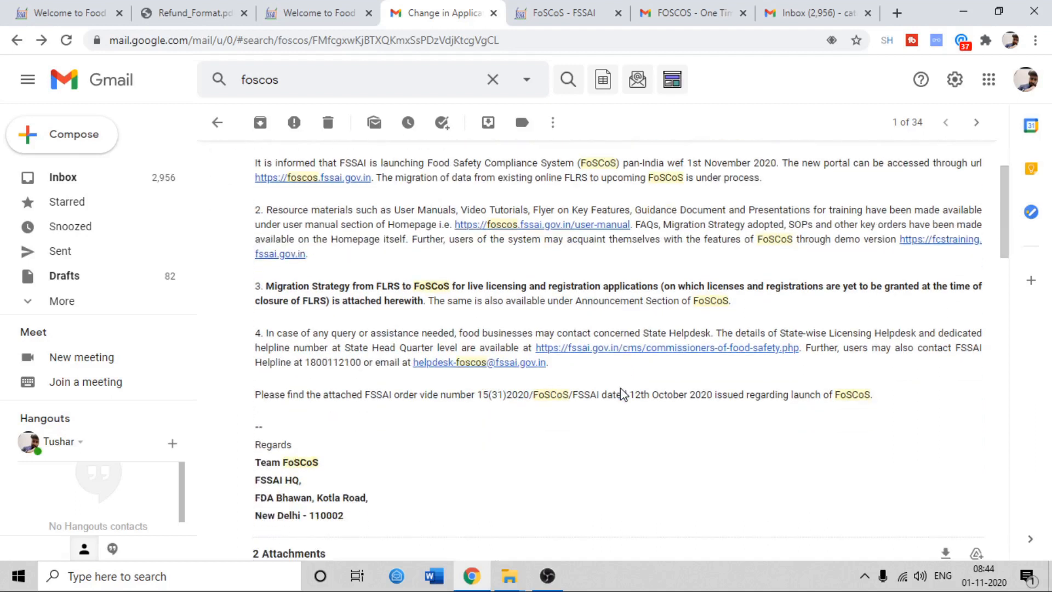
{"action": "scroll", "coordinate": [621, 394], "scroll_direction": "up", "scroll_amount": 1}
{"action": "scroll", "coordinate": [622, 393], "scroll_direction": "up", "scroll_amount": 1}
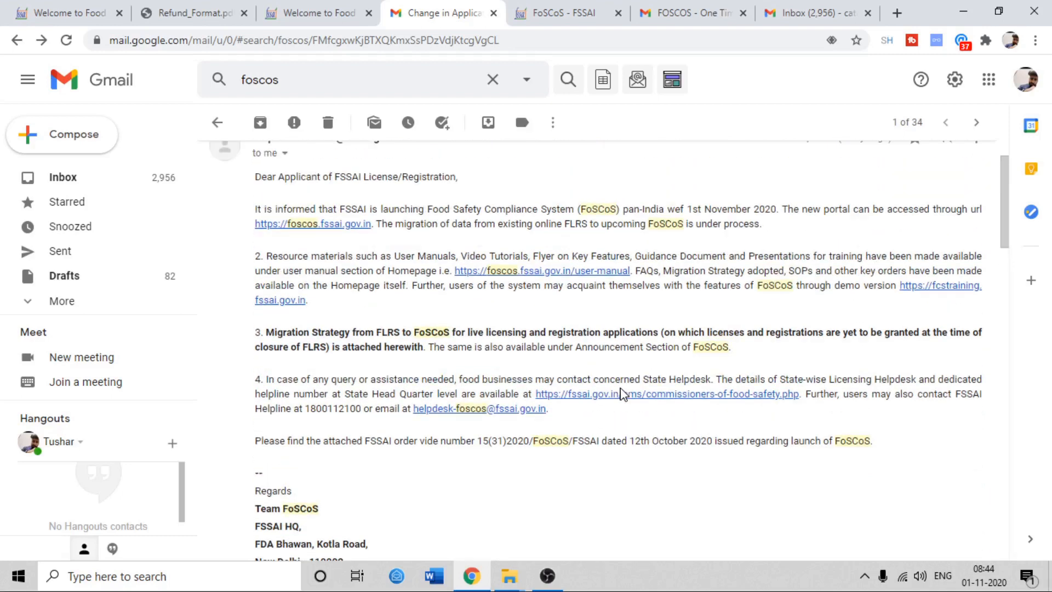
{"action": "key", "text": "ctrl+shift+Tab"}
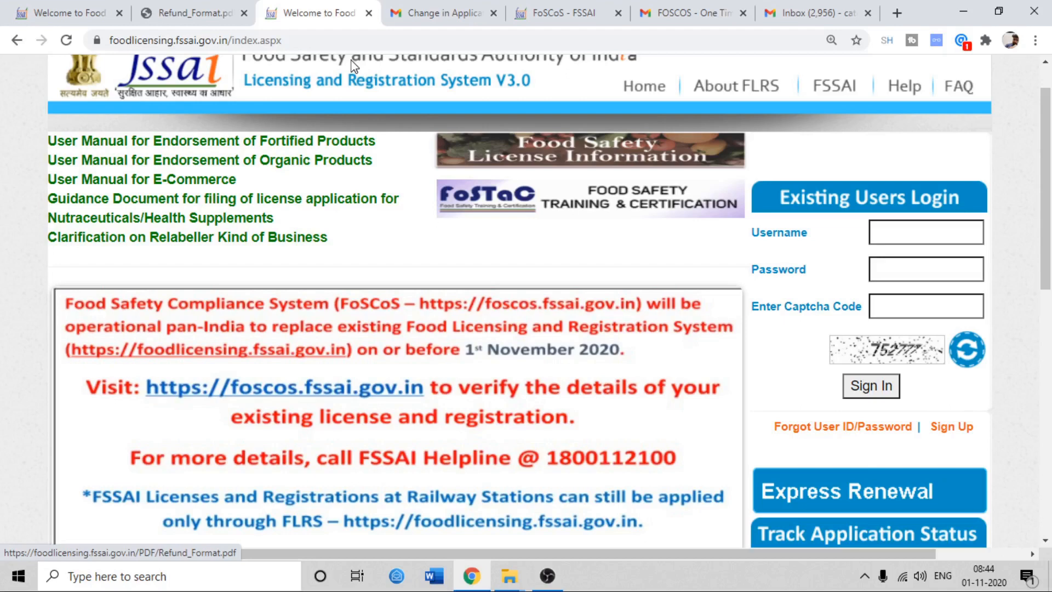
Sign in to the existing account on the FLRS sign-in page
{"action": "key", "text": "ctrl+Tab"}
{"action": "key", "text": "ctrl+Tab"}
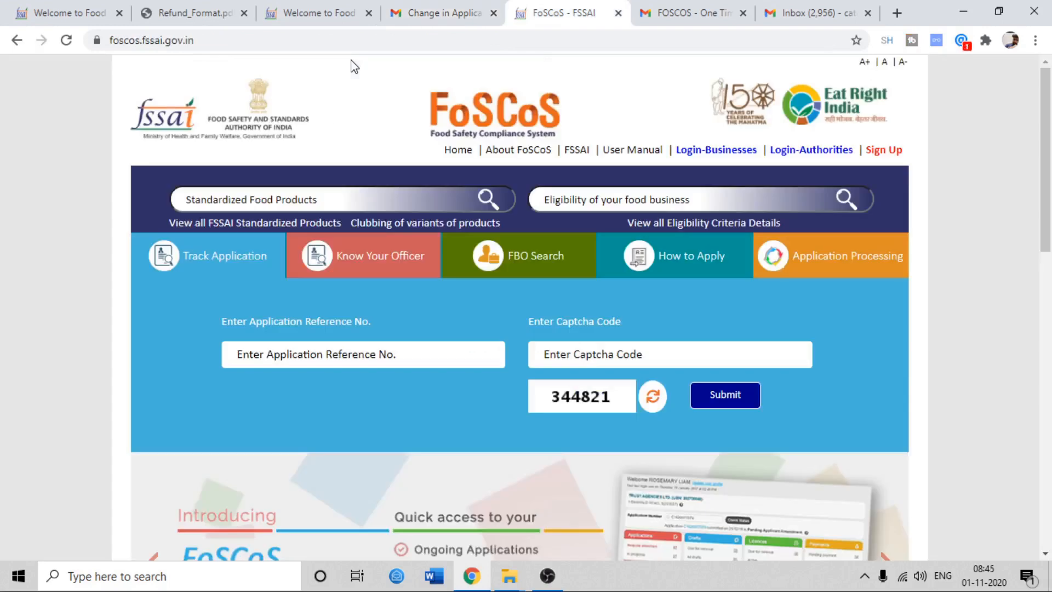
{"action": "key", "text": "ctrl+shift+Tab"}
{"action": "key", "text": "ctrl+shift+Tab"}
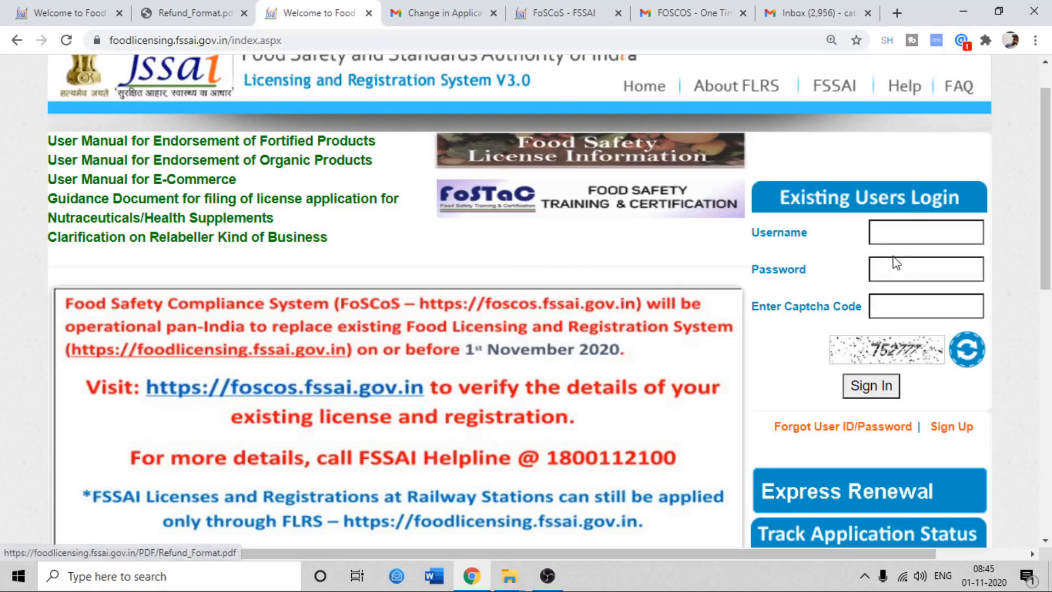
{"action": "left_click", "coordinate": [893, 238]}
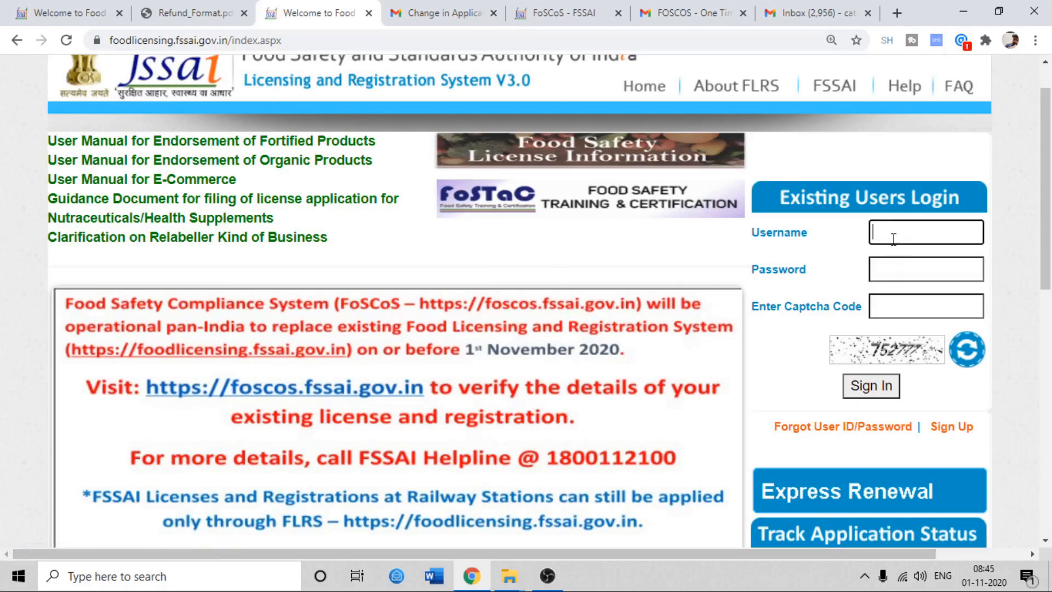
{"action": "type", "text": "FLRS_Anju_880"}
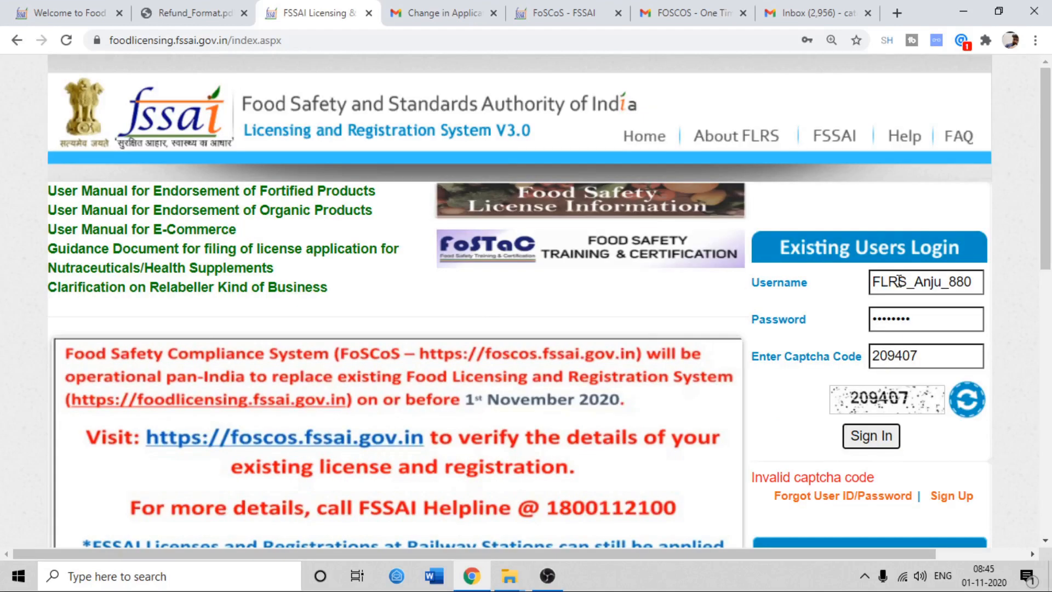
{"action": "key", "text": "Return"}
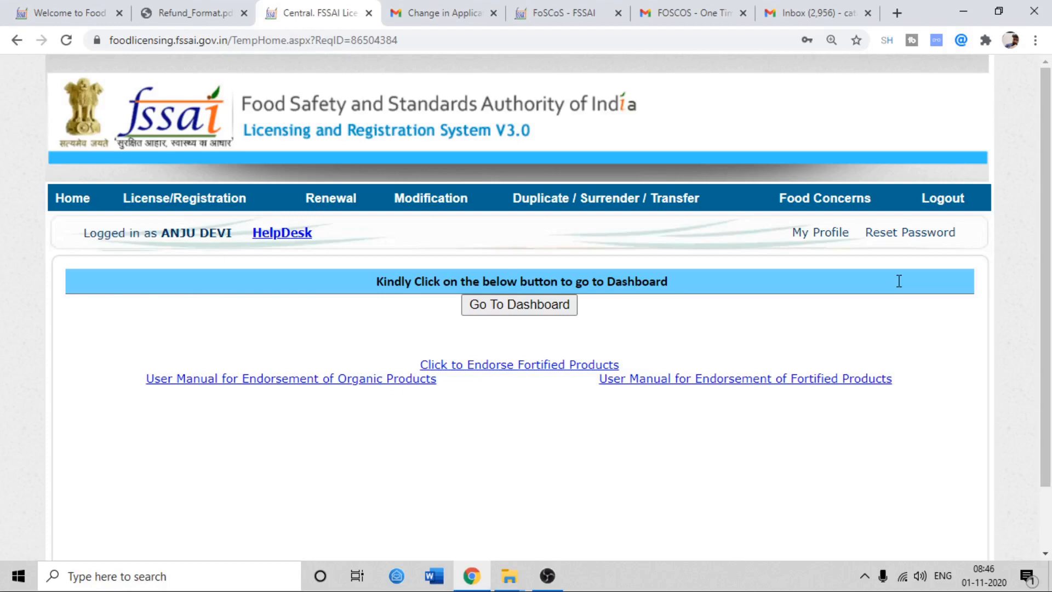
Check the logged-in FLRS page, then settle on the FoSCoS home page tab
{"action": "key", "text": "ctrl+Tab"}
{"action": "key", "text": "ctrl+Tab"}
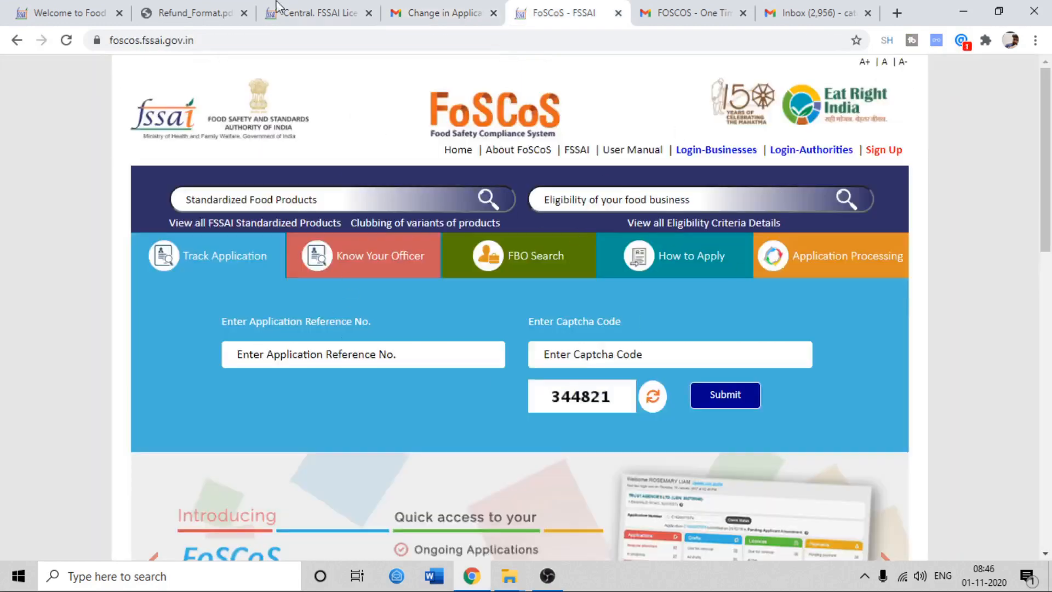
{"action": "left_click", "coordinate": [315, 11]}
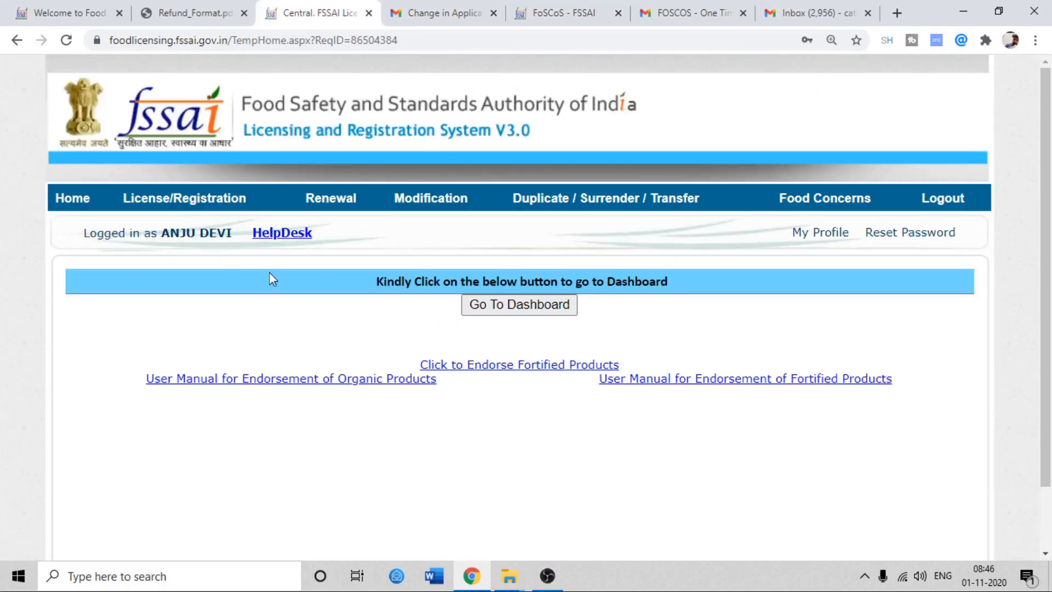
{"action": "key", "text": "ctrl+Tab"}
{"action": "key", "text": "ctrl+Tab"}
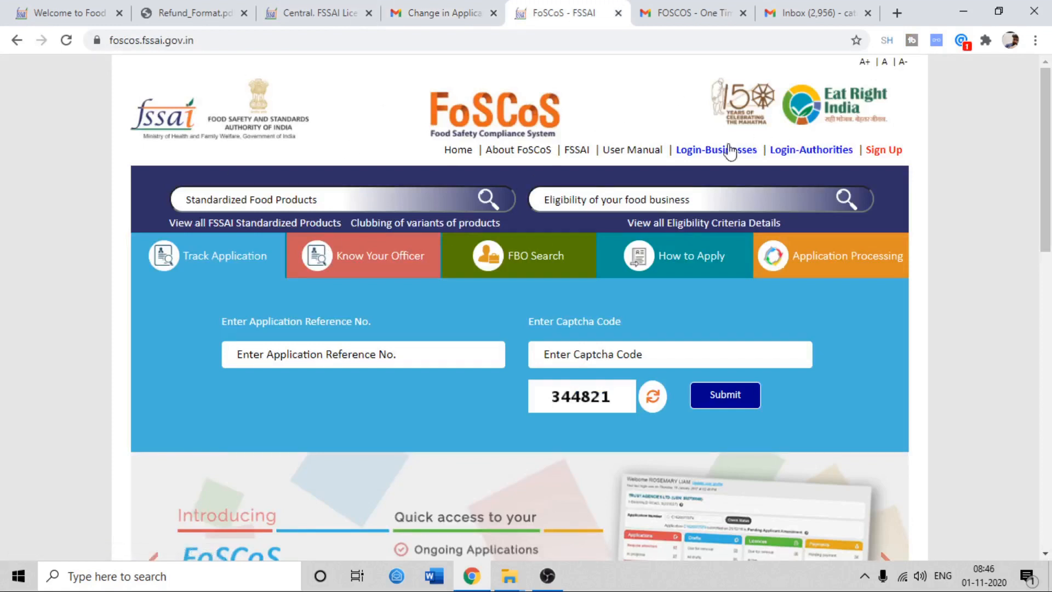
Sign in as a business with the migrated FLRS username, password and captcha, then log out from the Dashboard
{"action": "left_click", "coordinate": [721, 157]}
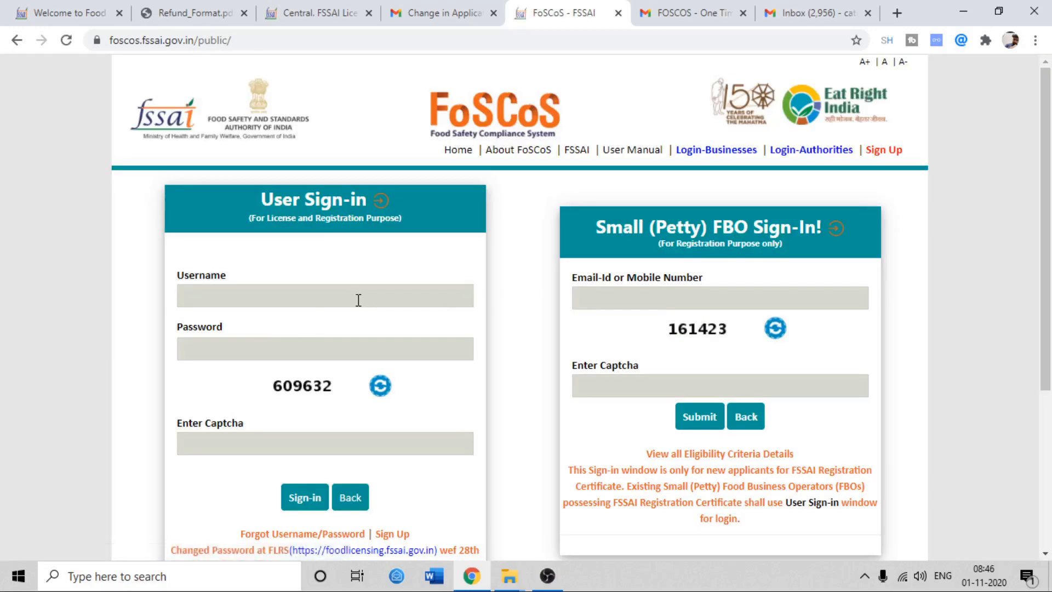
{"action": "left_click", "coordinate": [357, 299]}
{"action": "type", "text": "FLR"}
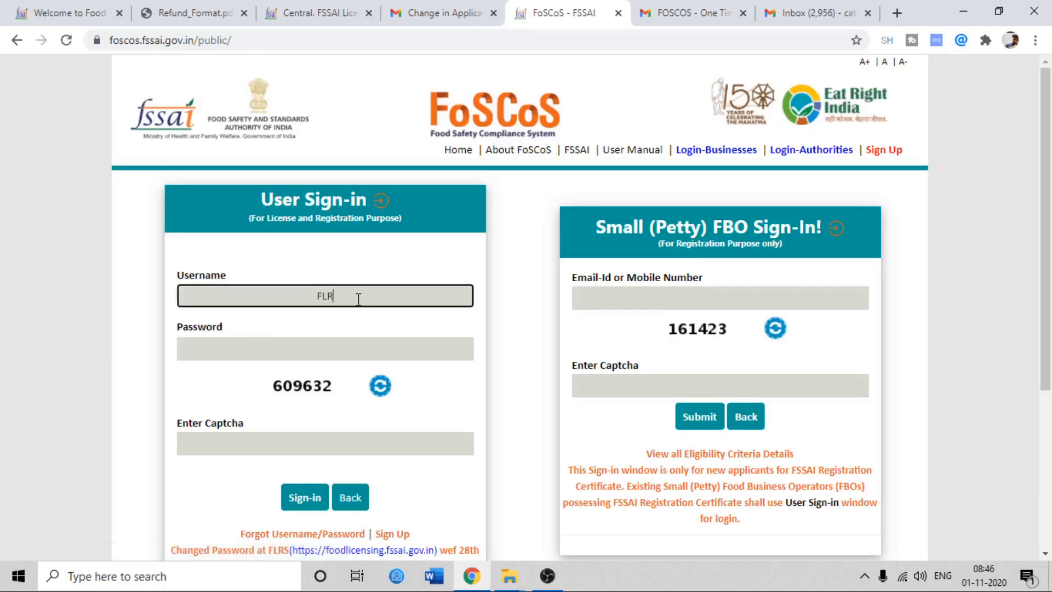
{"action": "type", "text": "S_Anju_880"}
{"action": "key", "text": "Tab"}
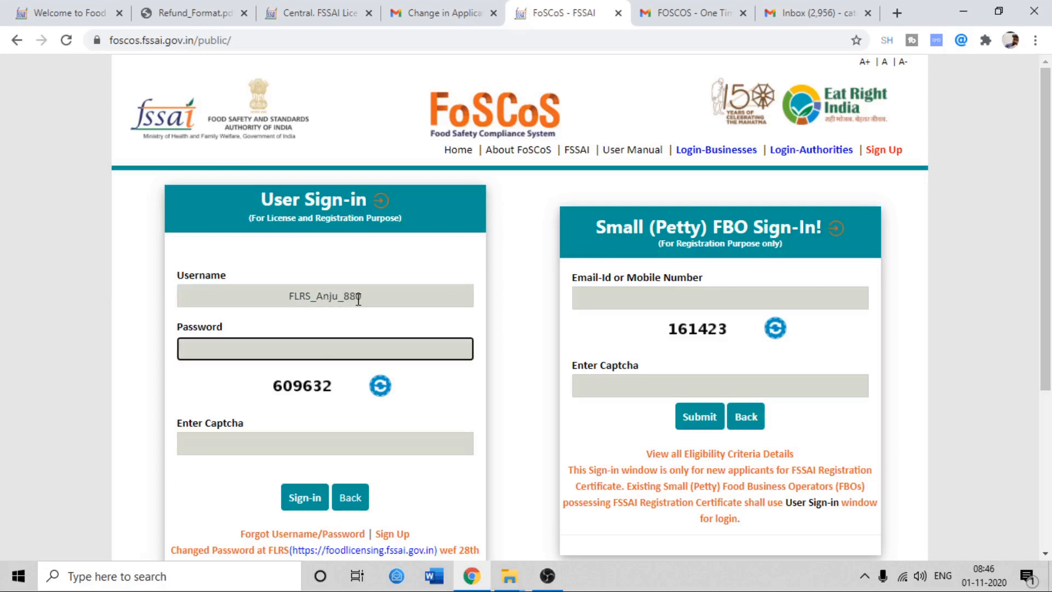
{"action": "type", "text": "••••••••"}
{"action": "key", "text": "Tab"}
{"action": "type", "text": "609632"}
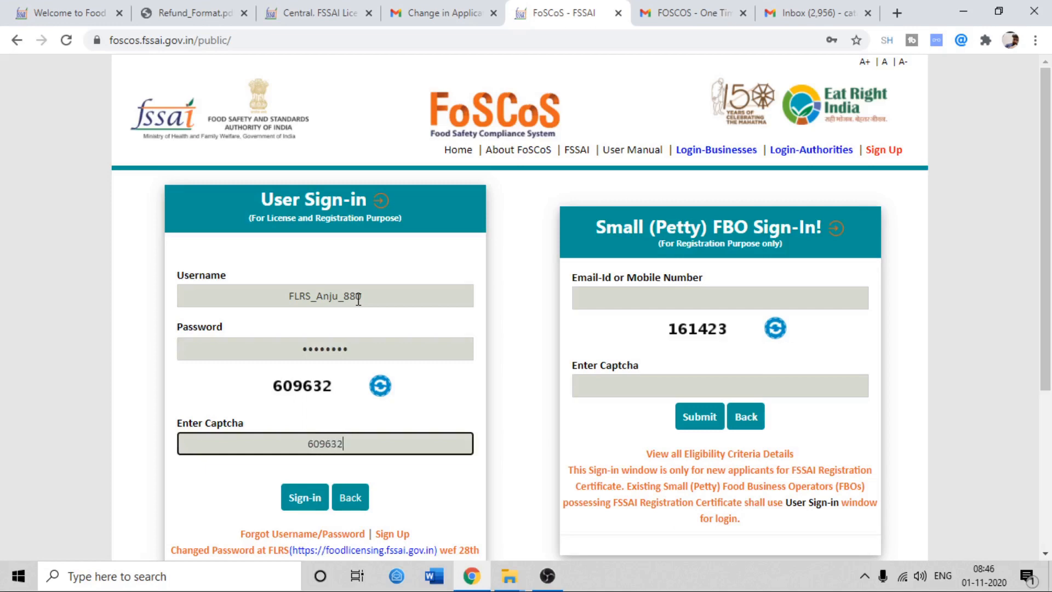
{"action": "key", "text": "Tab"}
{"action": "key", "text": "Return"}
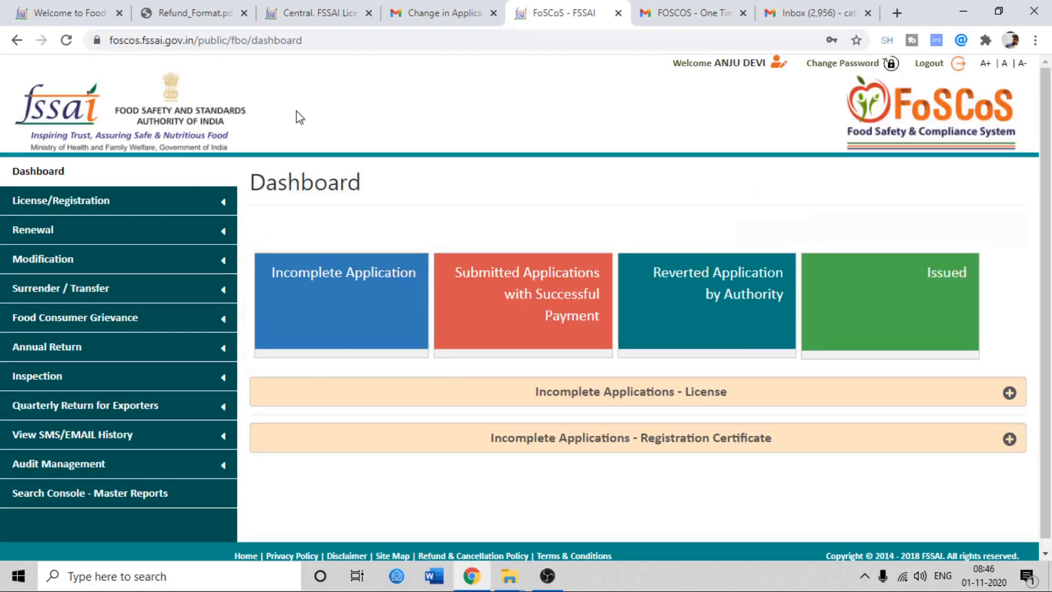
{"action": "left_click", "coordinate": [930, 66]}
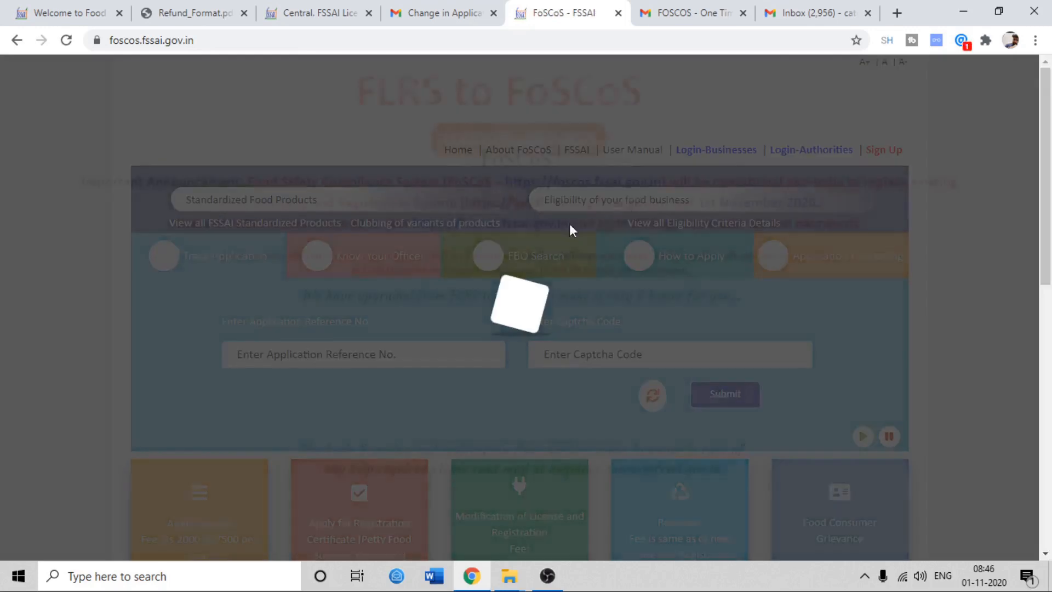
Dismiss the FLRS-to-FoSCoS announcement and reopen the business sign-in page
{"action": "left_click", "coordinate": [527, 147]}
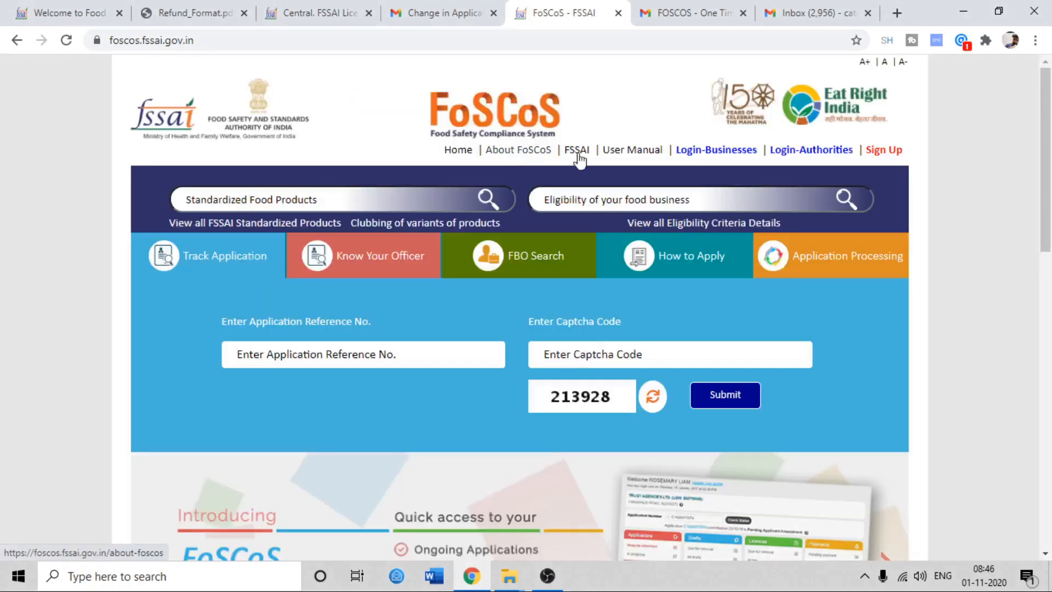
{"action": "left_click", "coordinate": [701, 152]}
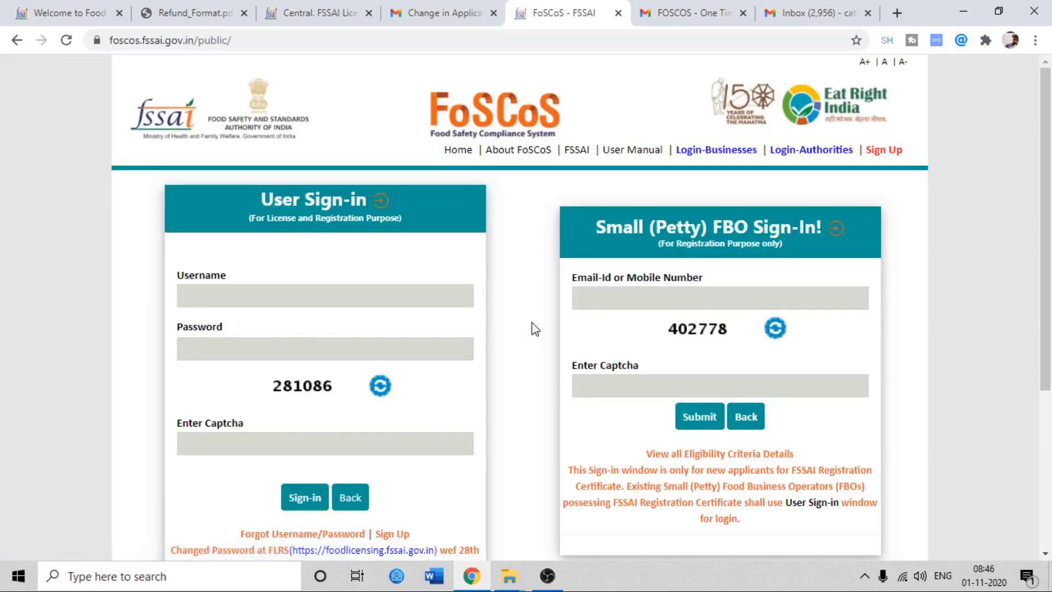
{"action": "scroll", "coordinate": [536, 329], "scroll_direction": "down", "scroll_amount": 5}
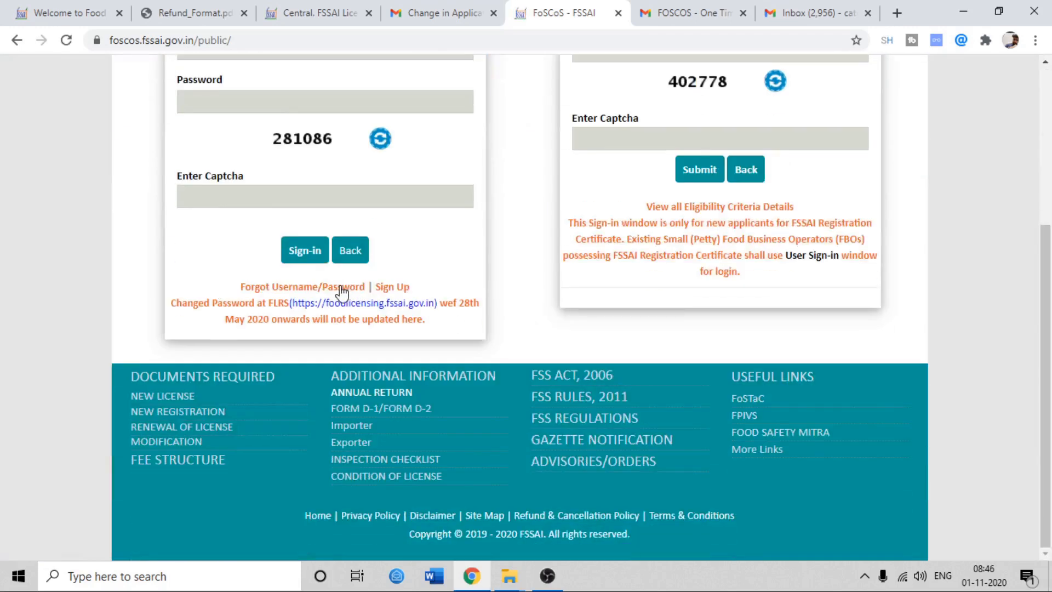
Browse the Forgot Login ID/Password page, including the forgotten login ID option, then return Home
{"action": "left_click", "coordinate": [274, 290]}
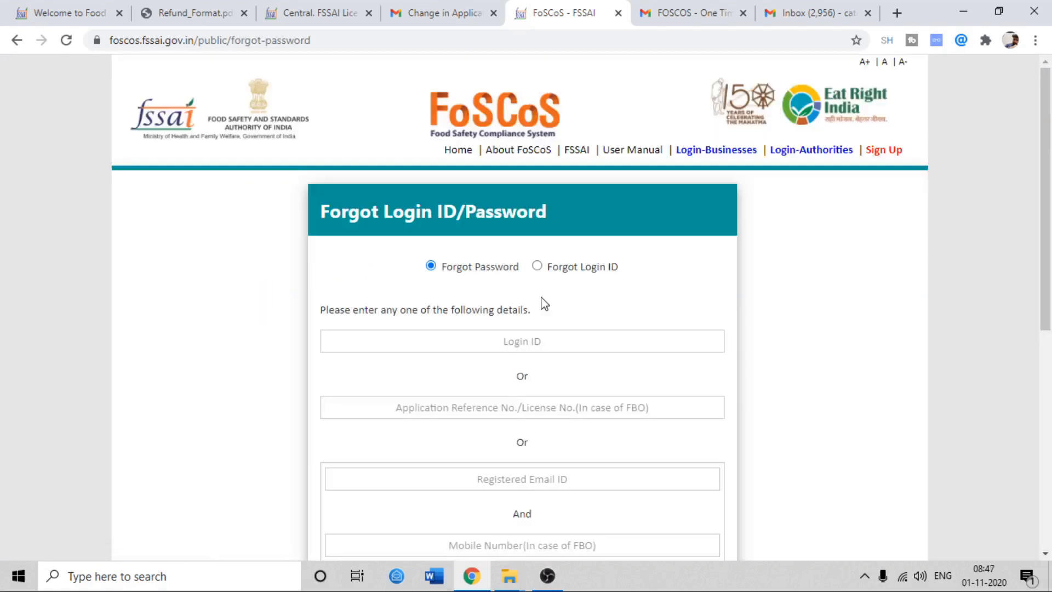
{"action": "scroll", "coordinate": [544, 304], "scroll_direction": "down", "scroll_amount": 4}
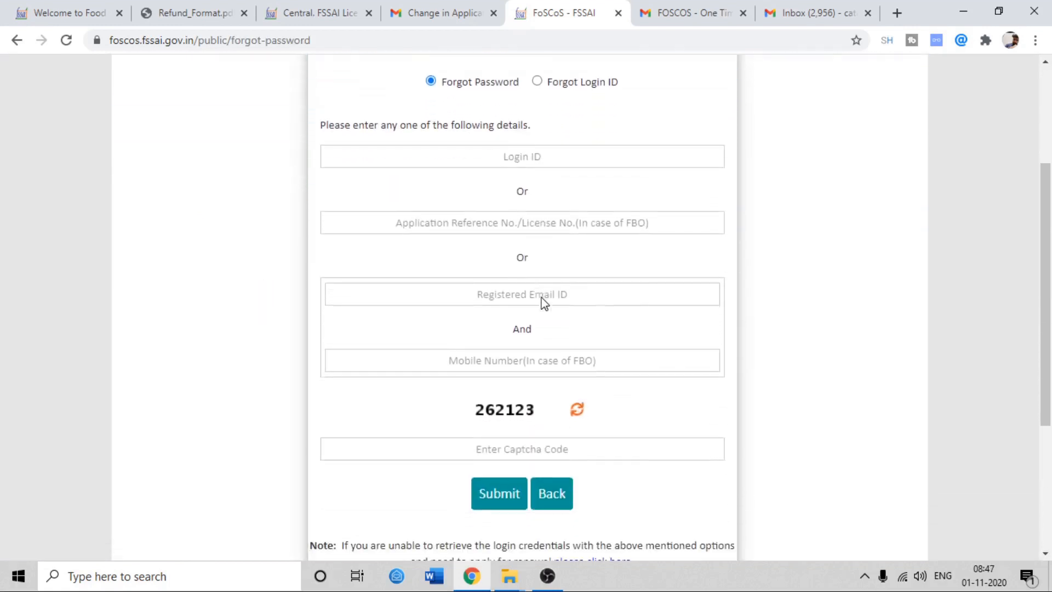
{"action": "scroll", "coordinate": [544, 304], "scroll_direction": "up", "scroll_amount": 3}
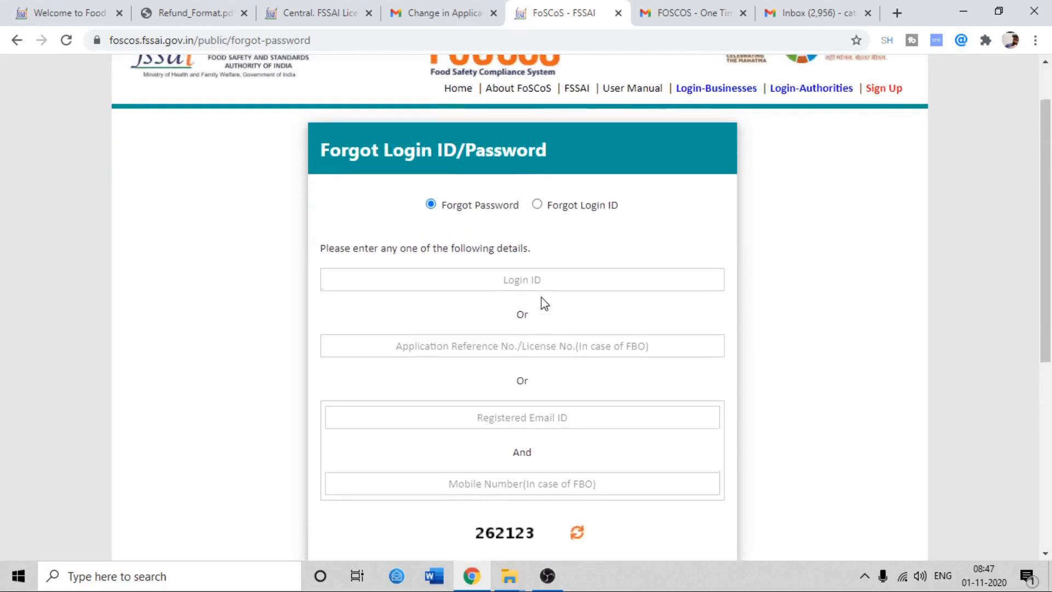
{"action": "scroll", "coordinate": [544, 304], "scroll_direction": "down", "scroll_amount": 2}
{"action": "scroll", "coordinate": [544, 305], "scroll_direction": "down", "scroll_amount": 3}
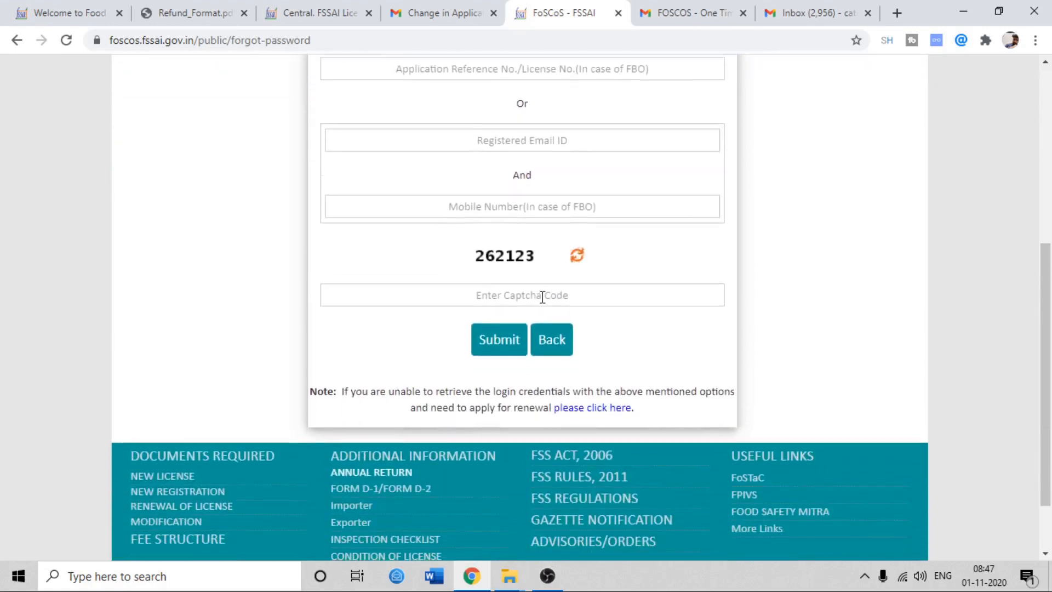
{"action": "scroll", "coordinate": [542, 297], "scroll_direction": "up", "scroll_amount": 3}
{"action": "scroll", "coordinate": [543, 297], "scroll_direction": "up", "scroll_amount": 3}
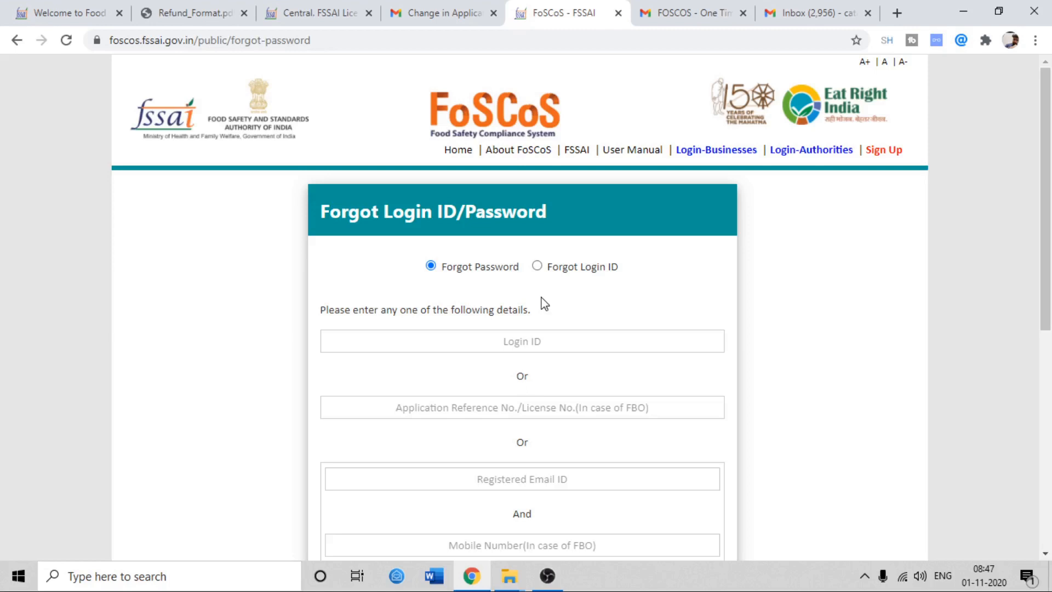
{"action": "left_click", "coordinate": [537, 266]}
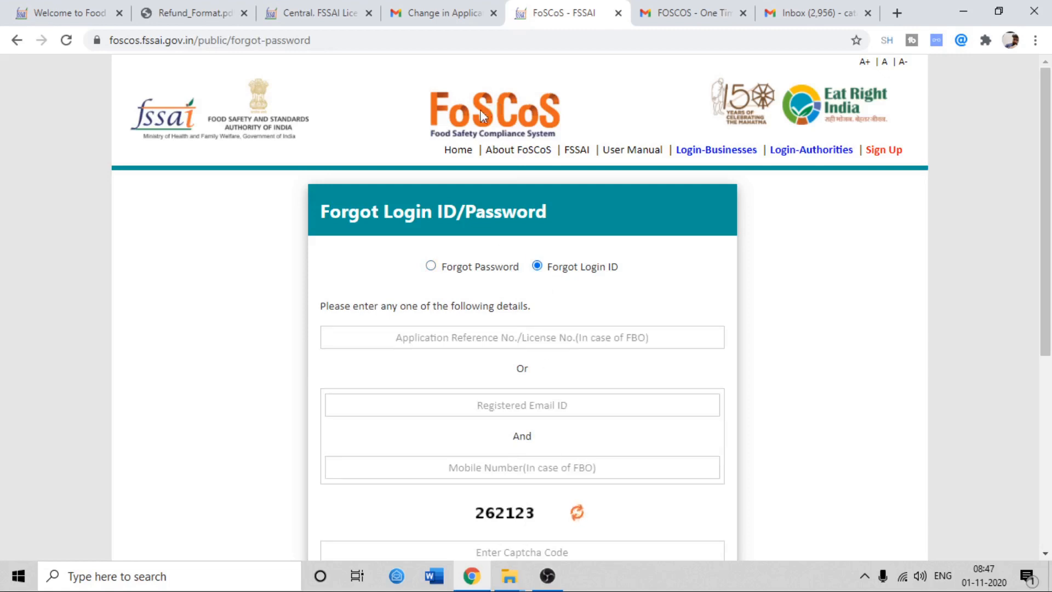
{"action": "left_click", "coordinate": [459, 157]}
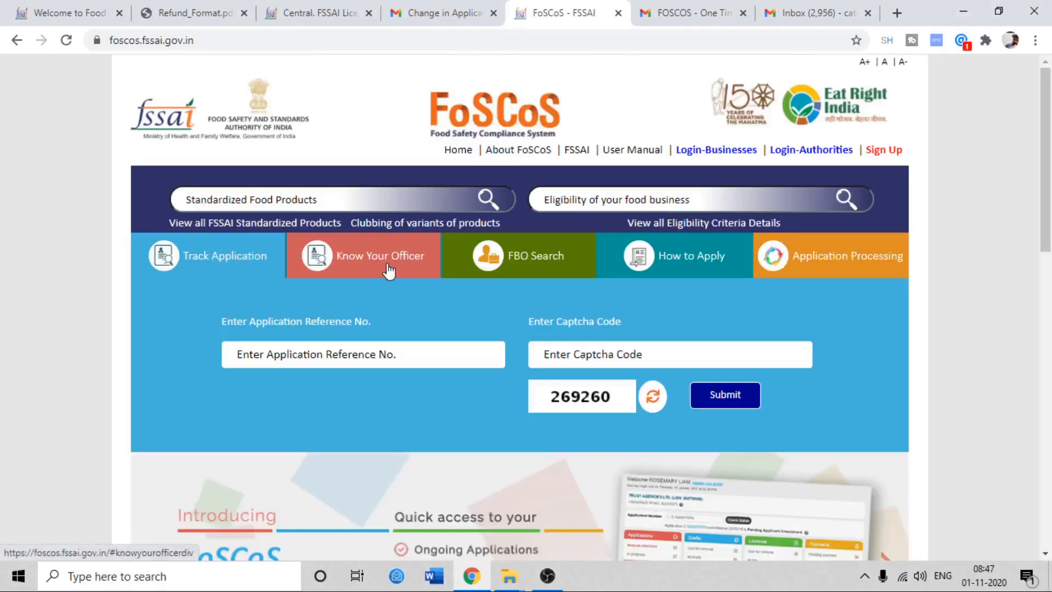
Scroll through the FoSCoS home page and bring up the Sign Up registration form
{"action": "scroll", "coordinate": [389, 269], "scroll_direction": "down", "scroll_amount": 7}
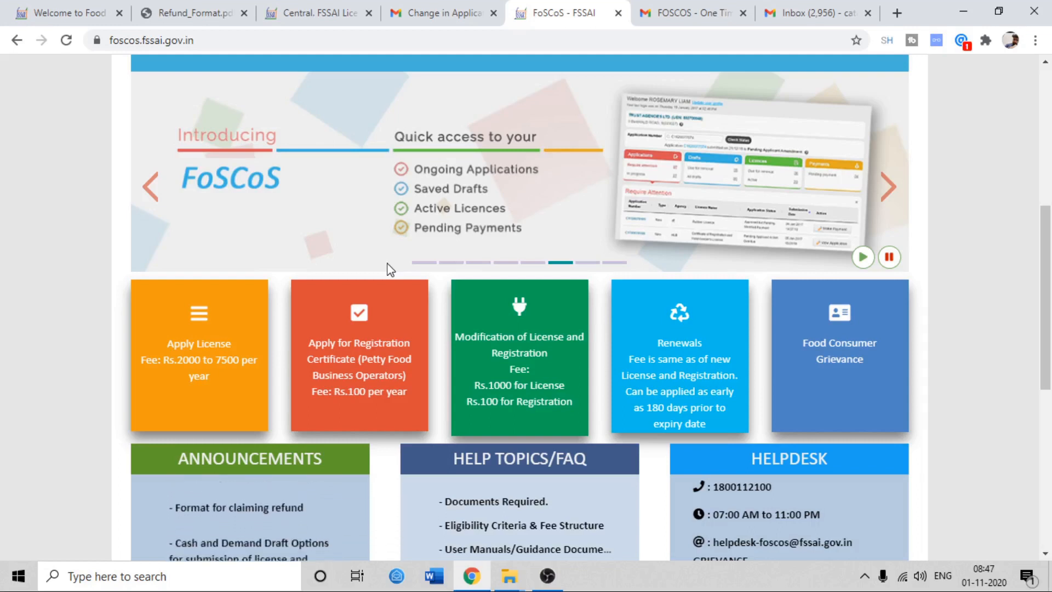
{"action": "scroll", "coordinate": [389, 270], "scroll_direction": "up", "scroll_amount": 2}
{"action": "scroll", "coordinate": [389, 269], "scroll_direction": "up", "scroll_amount": 3}
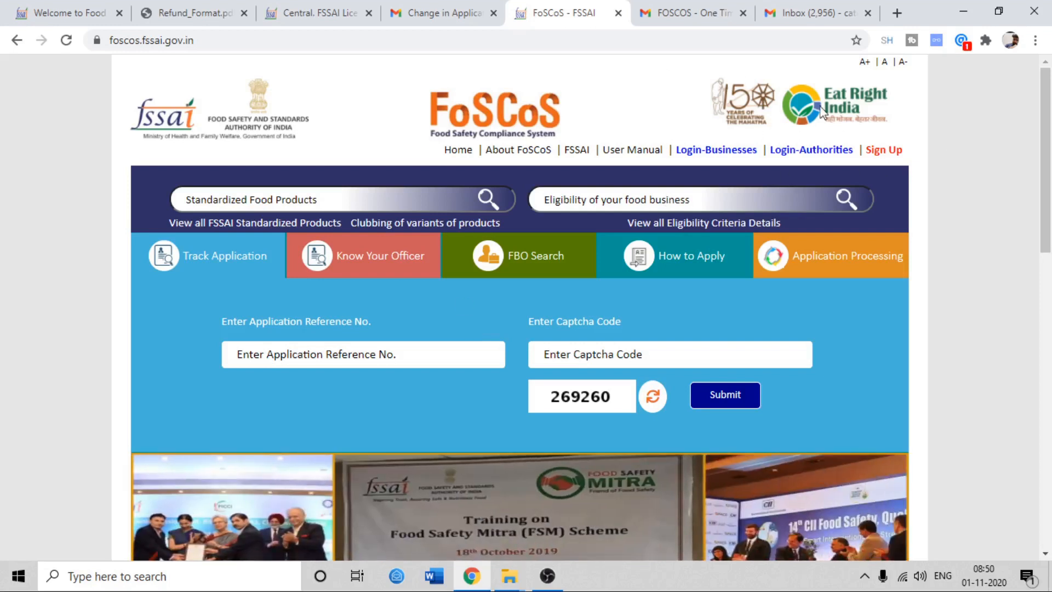
{"action": "left_click", "coordinate": [884, 157]}
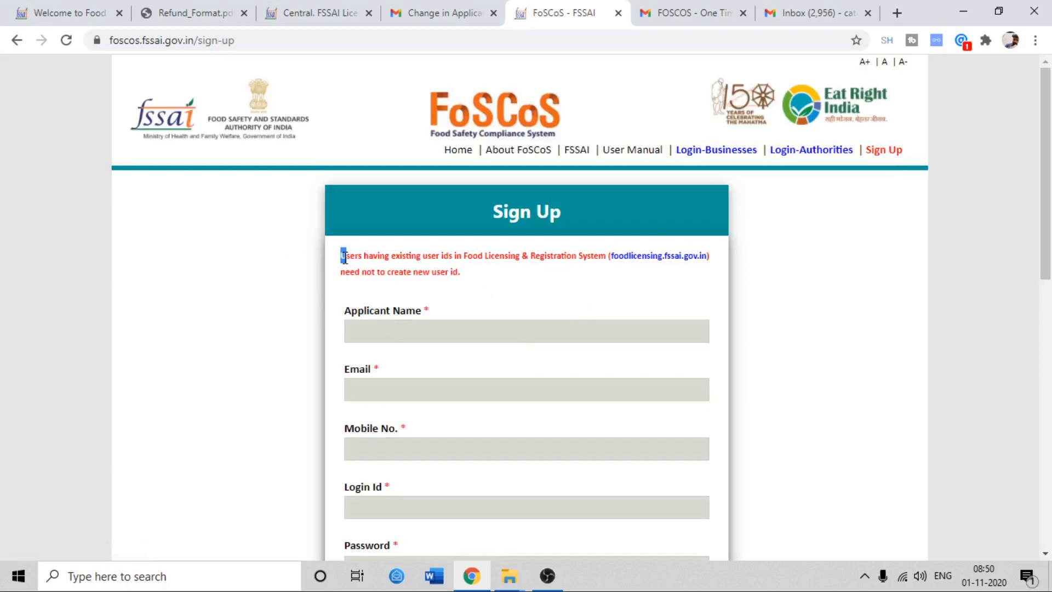
Highlight the sign-up notice about existing FLRS user IDs
{"action": "left_click_drag", "start_coordinate": [343, 256], "coordinate": [572, 266]}
{"action": "left_click", "coordinate": [402, 301]}
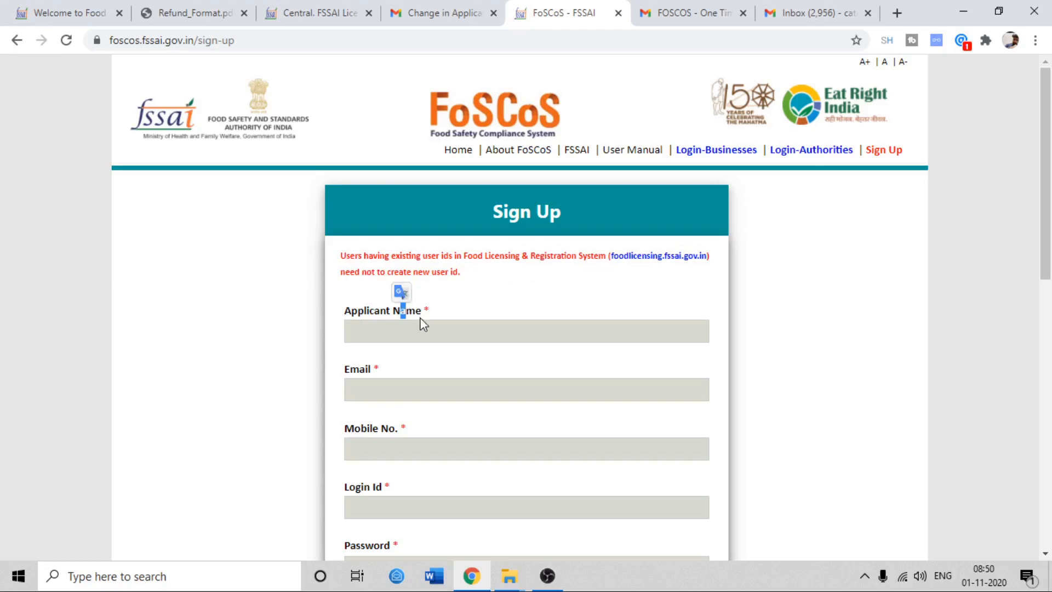
{"action": "scroll", "coordinate": [1041, 258], "scroll_direction": "down", "scroll_amount": 4}
{"action": "scroll", "coordinate": [1034, 266], "scroll_direction": "up", "scroll_amount": 1}
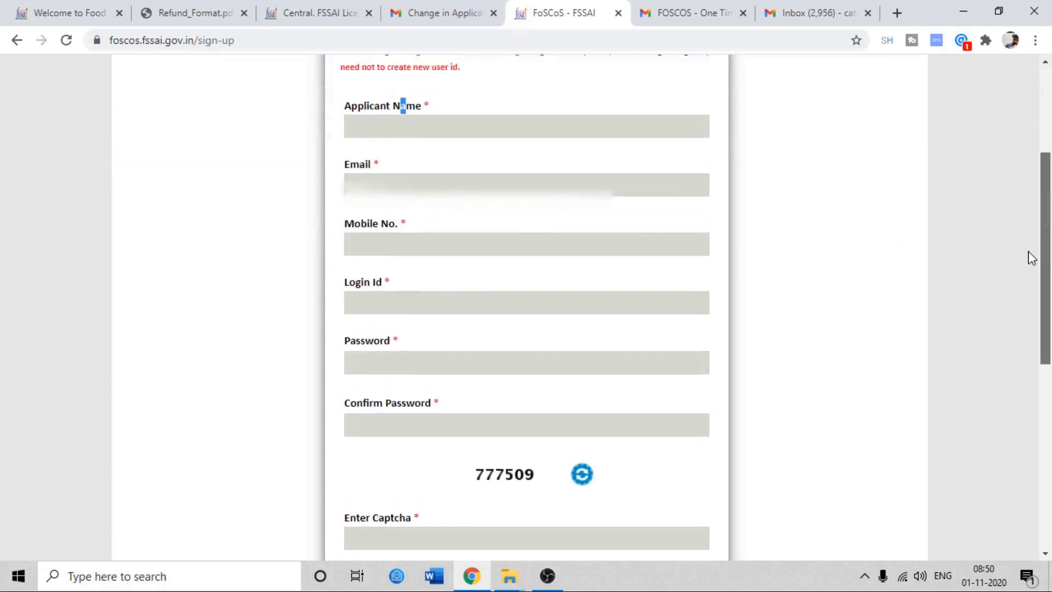
Enter the applicant's name, e-mail, mobile number and a new login ID
{"action": "left_click", "coordinate": [357, 139]}
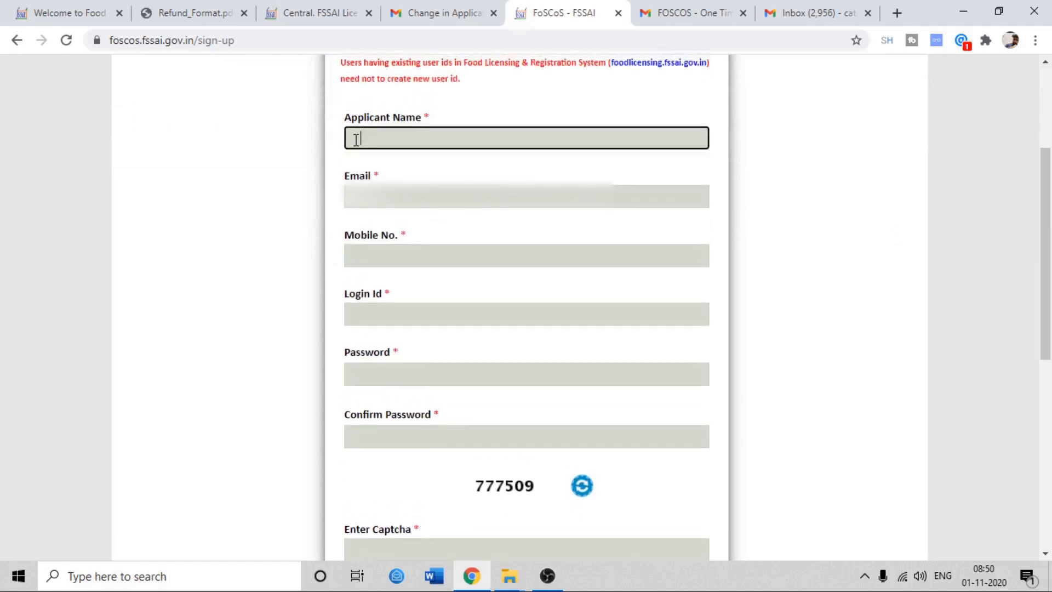
{"action": "key", "text": "Tab"}
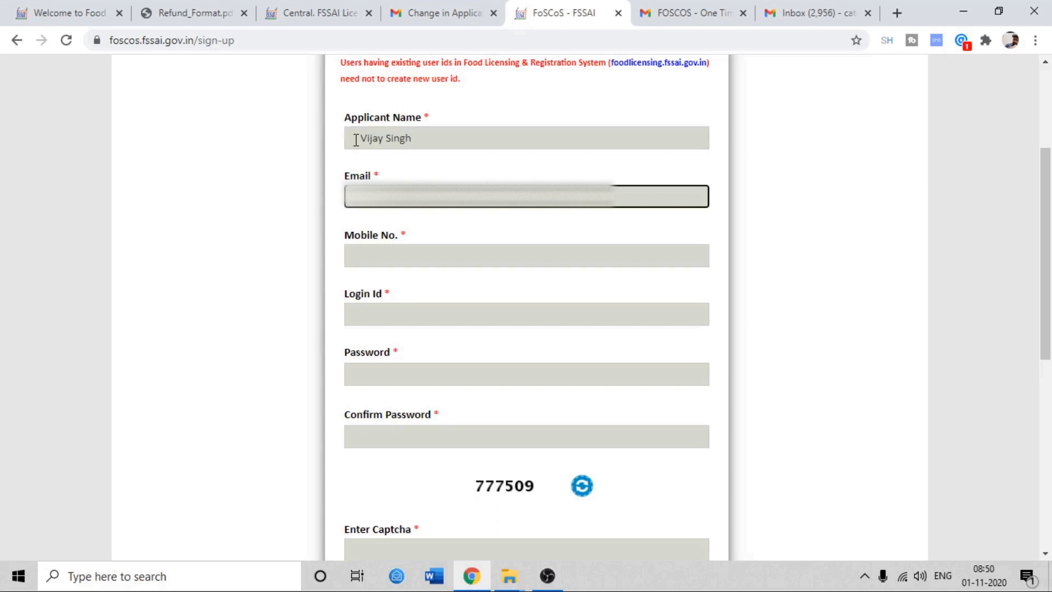
{"action": "key", "text": "Tab"}
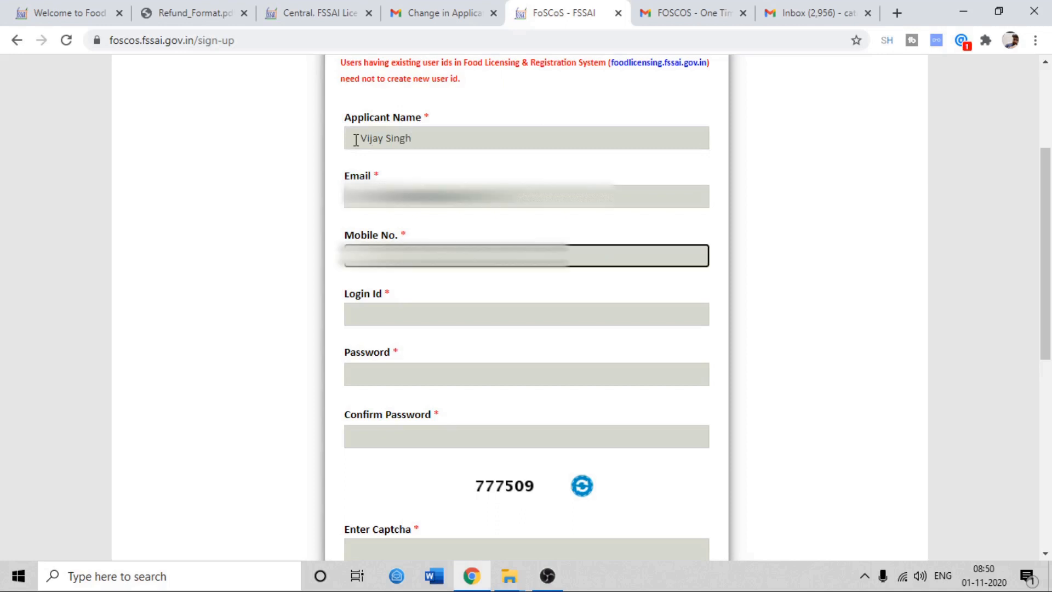
{"action": "key", "text": "Tab"}
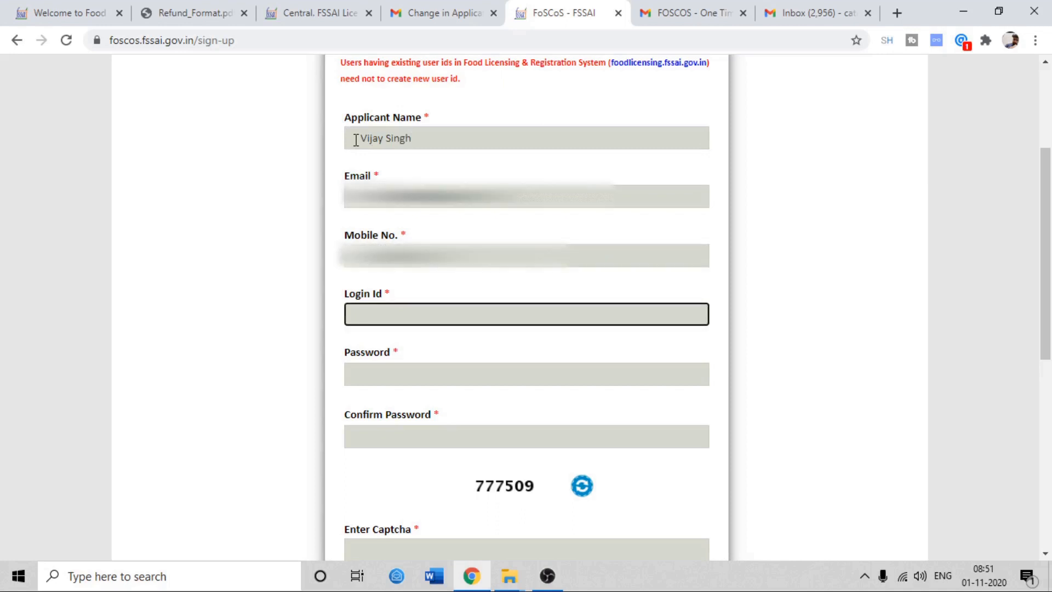
{"action": "type", "text": "Vijay_890"}
Set and confirm the password, fill in the captcha, and submit the sign-up form
{"action": "key", "text": "Tab"}
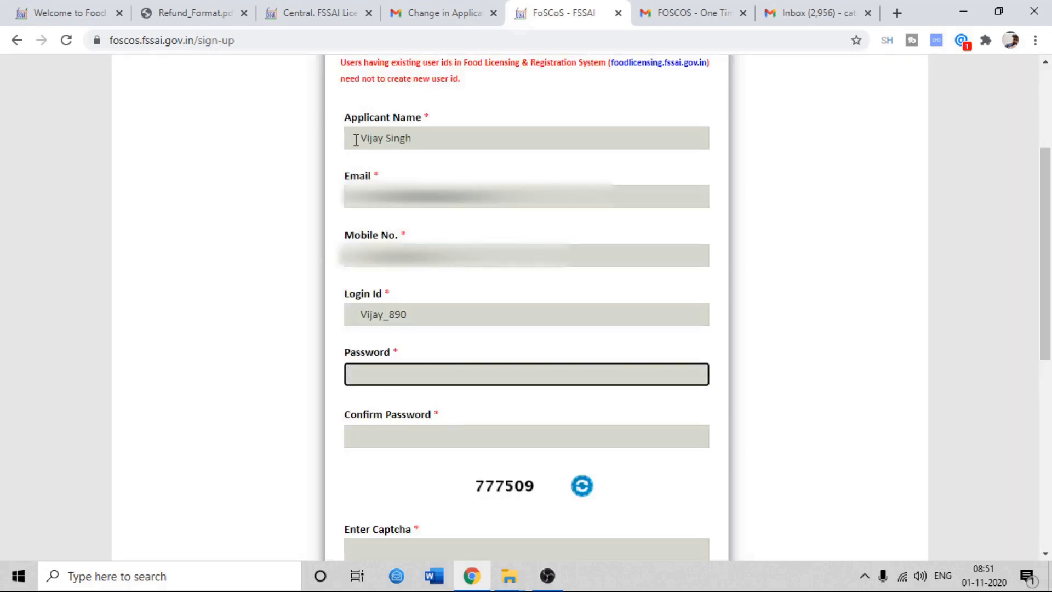
{"action": "type", "text": "•••••••••"}
{"action": "key", "text": "Tab"}
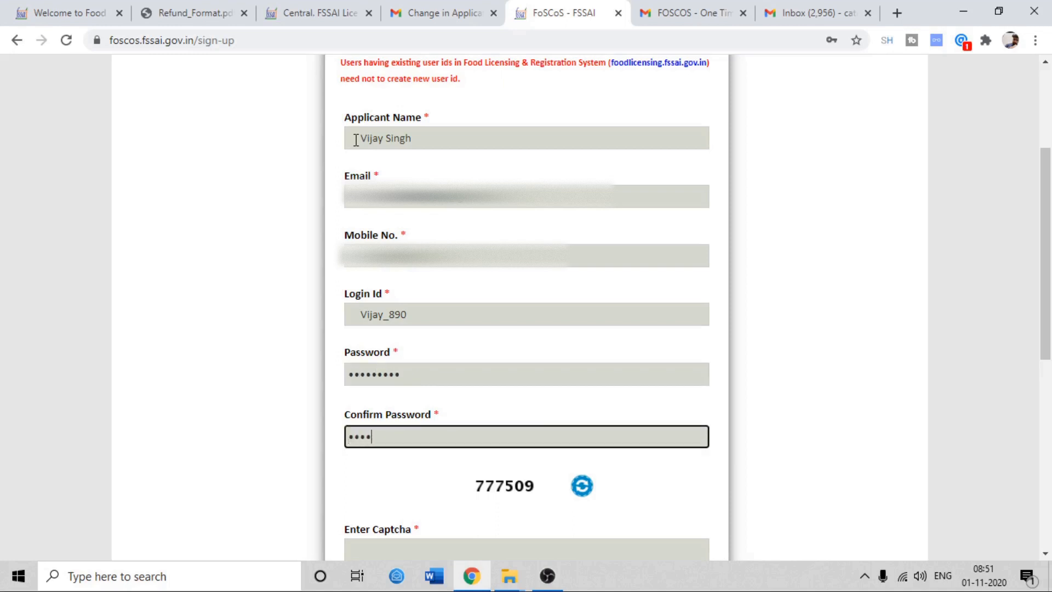
{"action": "key", "text": "Tab"}
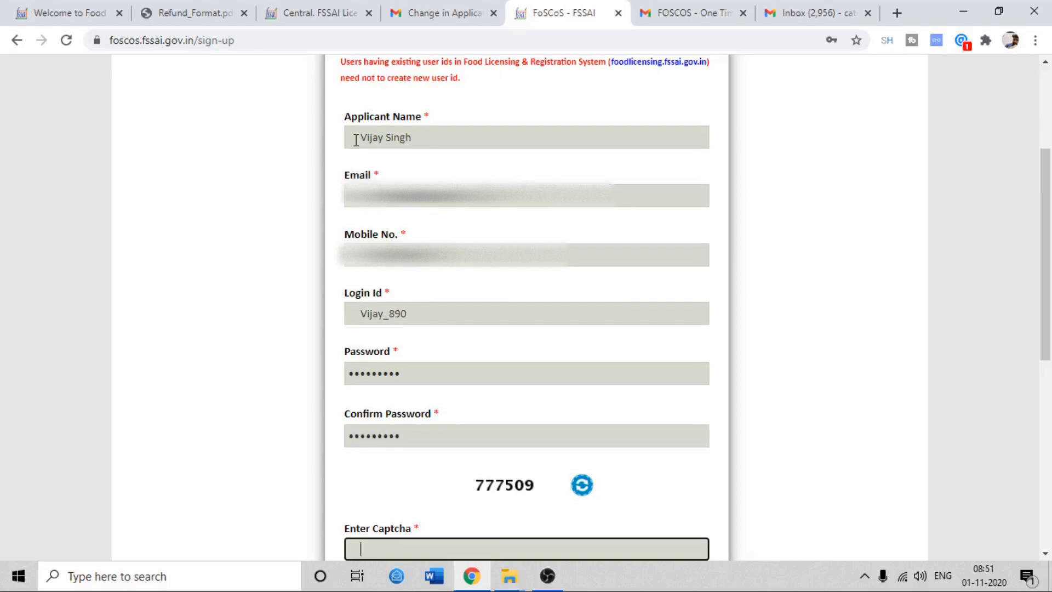
{"action": "type", "text": "777509"}
{"action": "key", "text": "Tab"}
{"action": "key", "text": "Return"}
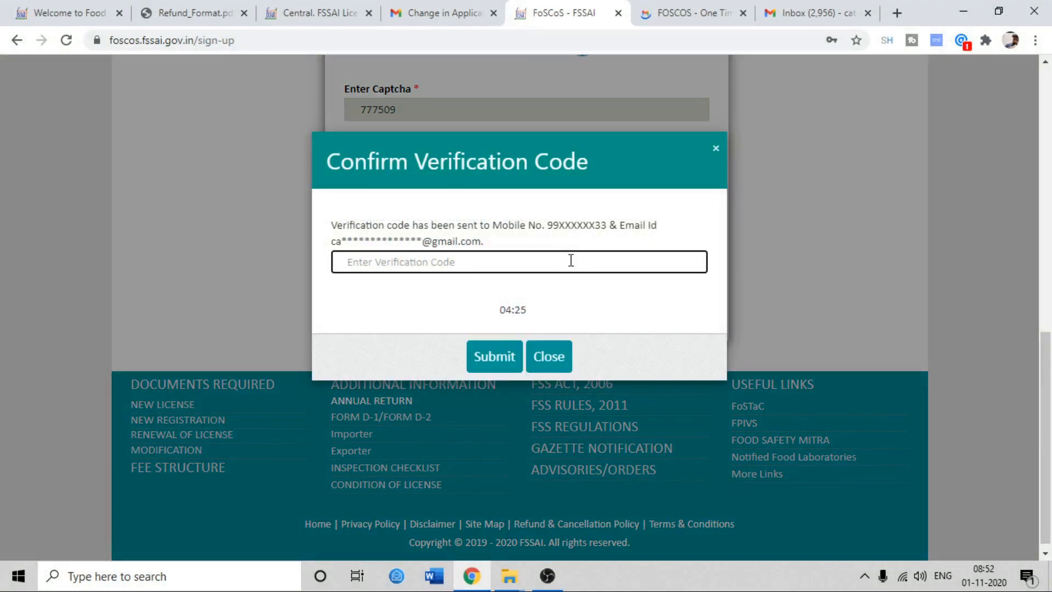
Paste the received verification code and confirm it to complete registration
{"action": "key", "text": "Tab"}
{"action": "key", "text": "Return"}
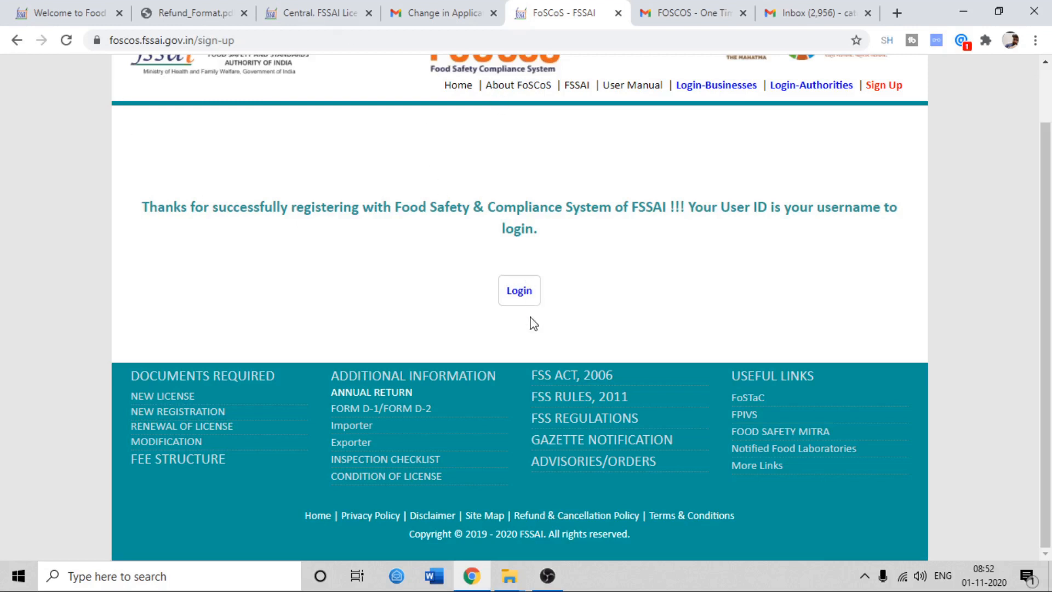
Log in with the new account's username, password and captcha
{"action": "left_click", "coordinate": [517, 289]}
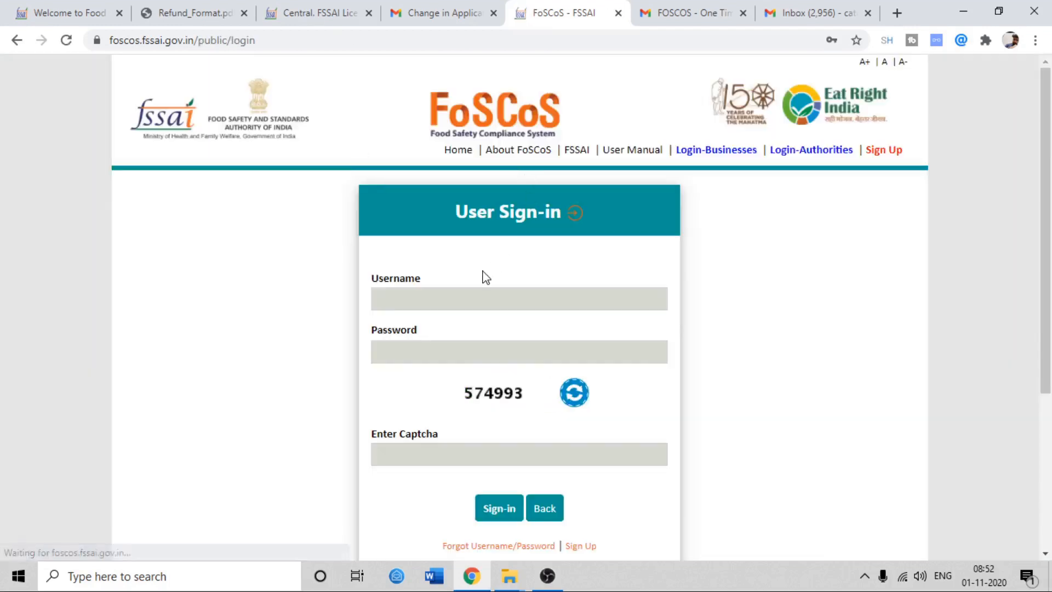
{"action": "left_click", "coordinate": [474, 308]}
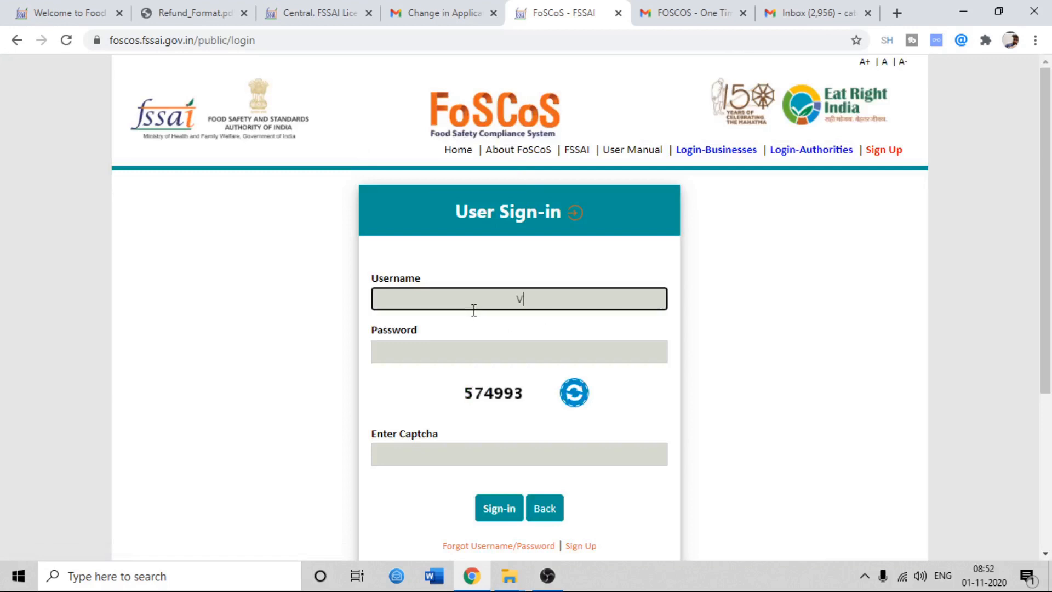
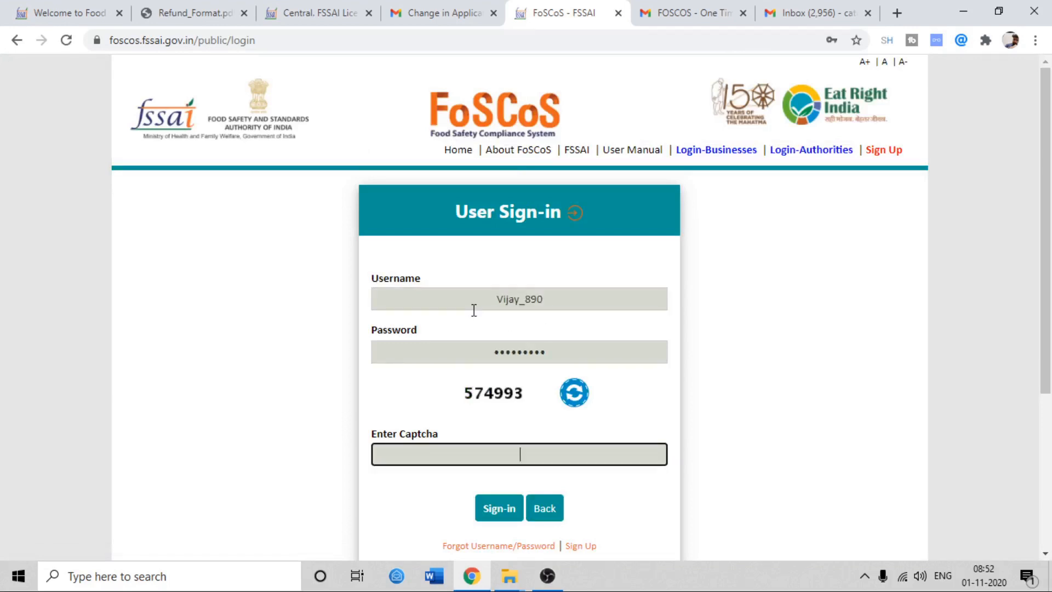
{"action": "key", "text": "Return"}
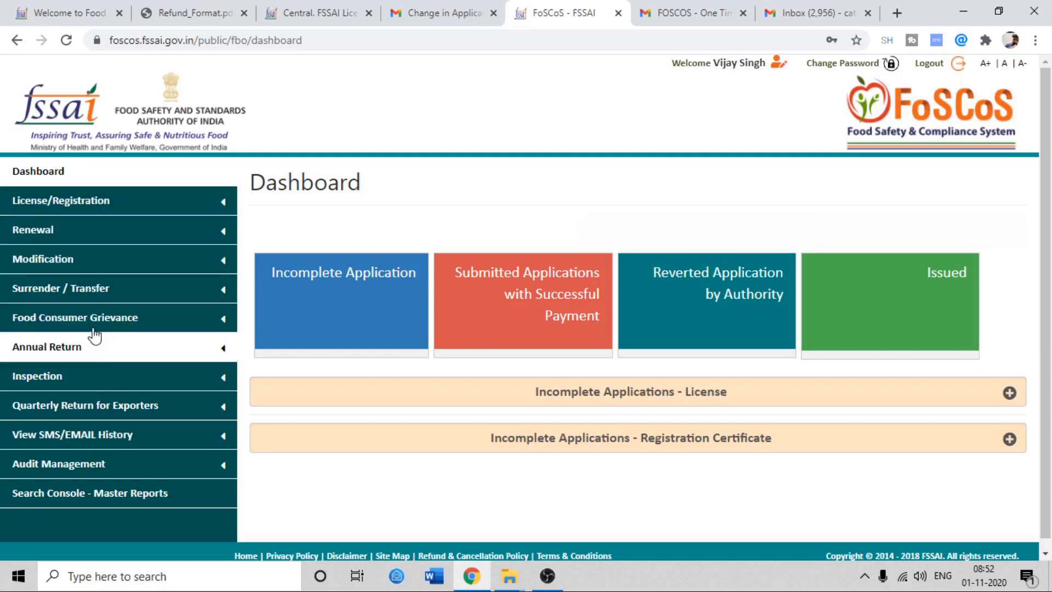
Start a new license/registration application and choose Haryana as the premises state
{"action": "left_click", "coordinate": [90, 208]}
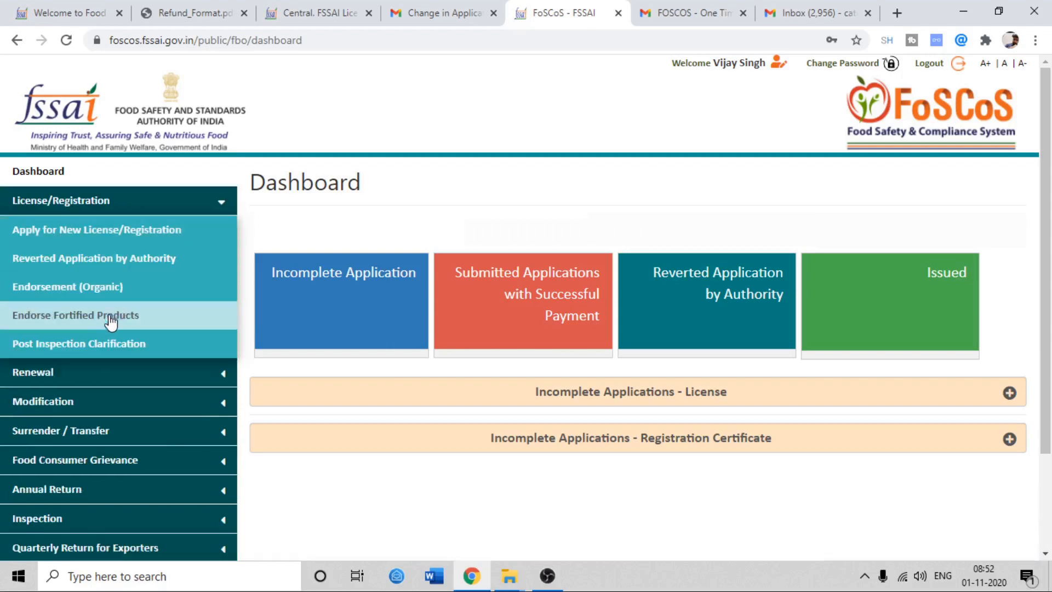
{"action": "left_click", "coordinate": [78, 235]}
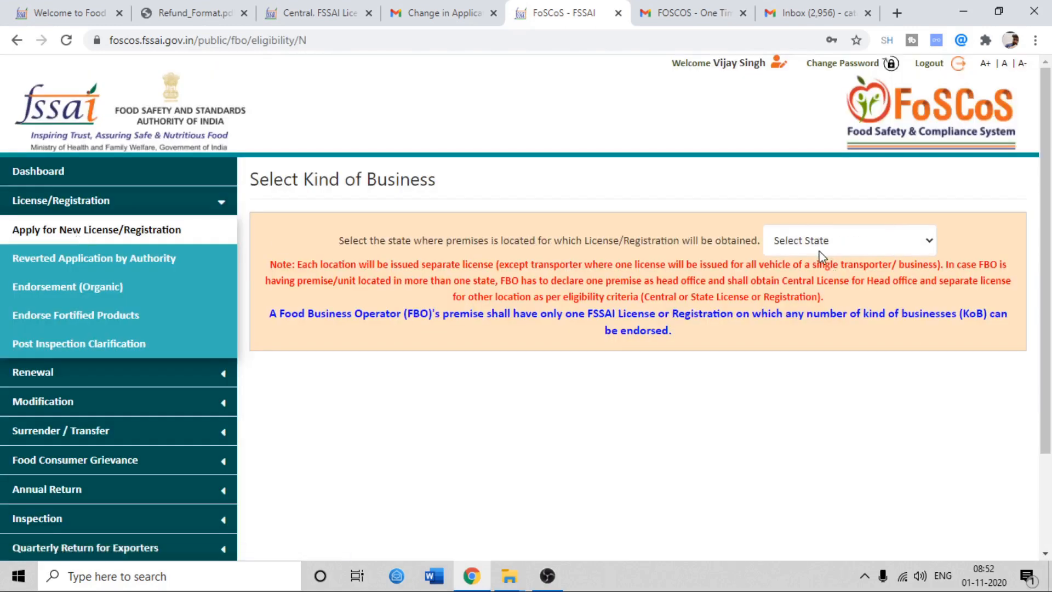
{"action": "left_click", "coordinate": [816, 247]}
{"action": "key", "text": "Down"}
{"action": "key", "text": "Down"}
{"action": "key", "text": "Down"}
{"action": "key", "text": "Down"}
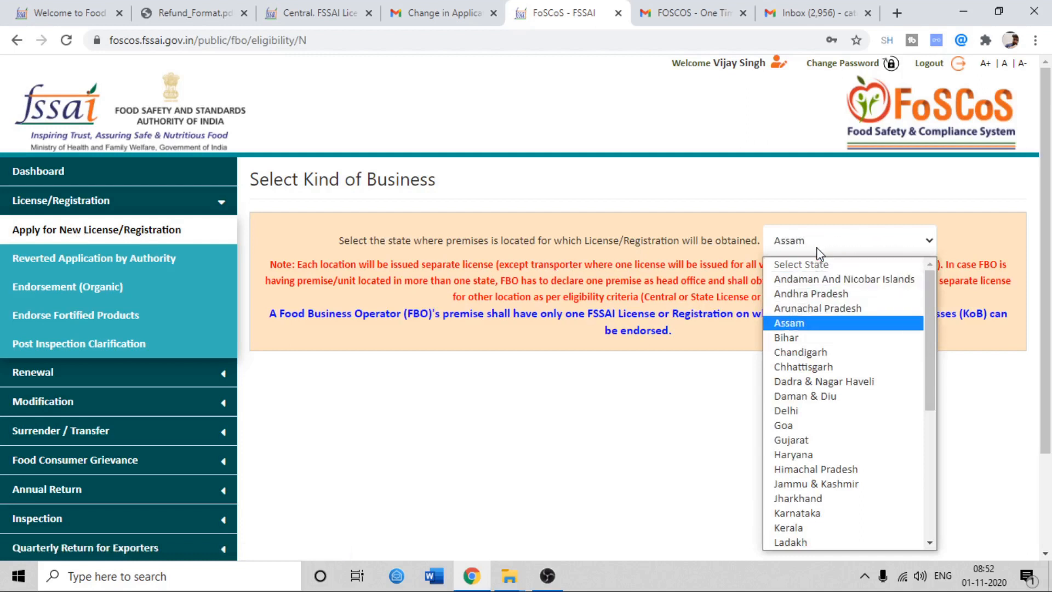
{"action": "key", "text": "Down"}
{"action": "key", "text": "Down"}
{"action": "key", "text": "Down"}
{"action": "key", "text": "Down"}
{"action": "key", "text": "Down"}
{"action": "key", "text": "Down"}
{"action": "key", "text": "Down"}
{"action": "key", "text": "Down"}
{"action": "key", "text": "Down"}
{"action": "key", "text": "Down"}
{"action": "key", "text": "Down"}
{"action": "key", "text": "Down"}
{"action": "key", "text": "Down"}
{"action": "key", "text": "Down"}
{"action": "key", "text": "Down"}
{"action": "key", "text": "Down"}
{"action": "key", "text": "Down"}
{"action": "key", "text": "Down"}
{"action": "key", "text": "Down"}
{"action": "key", "text": "Down"}
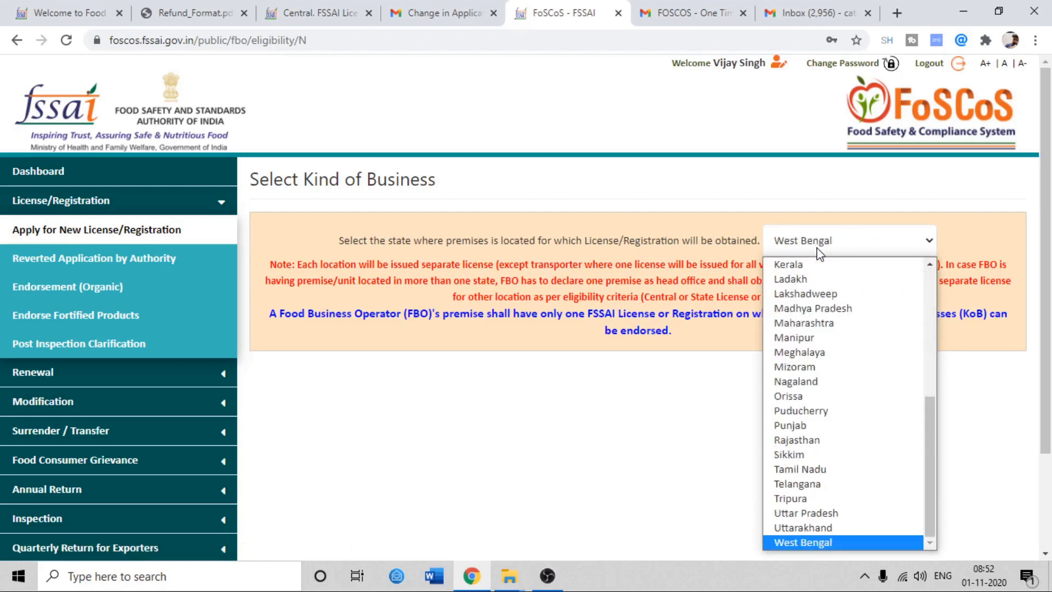
{"action": "key", "text": "Up"}
{"action": "key", "text": "Up"}
{"action": "key", "text": "Home"}
{"action": "key", "text": "Down"}
{"action": "key", "text": "Down"}
{"action": "key", "text": "Down"}
{"action": "key", "text": "Down"}
{"action": "key", "text": "Down"}
{"action": "key", "text": "Down"}
{"action": "key", "text": "Down"}
{"action": "key", "text": "Down"}
{"action": "key", "text": "Down"}
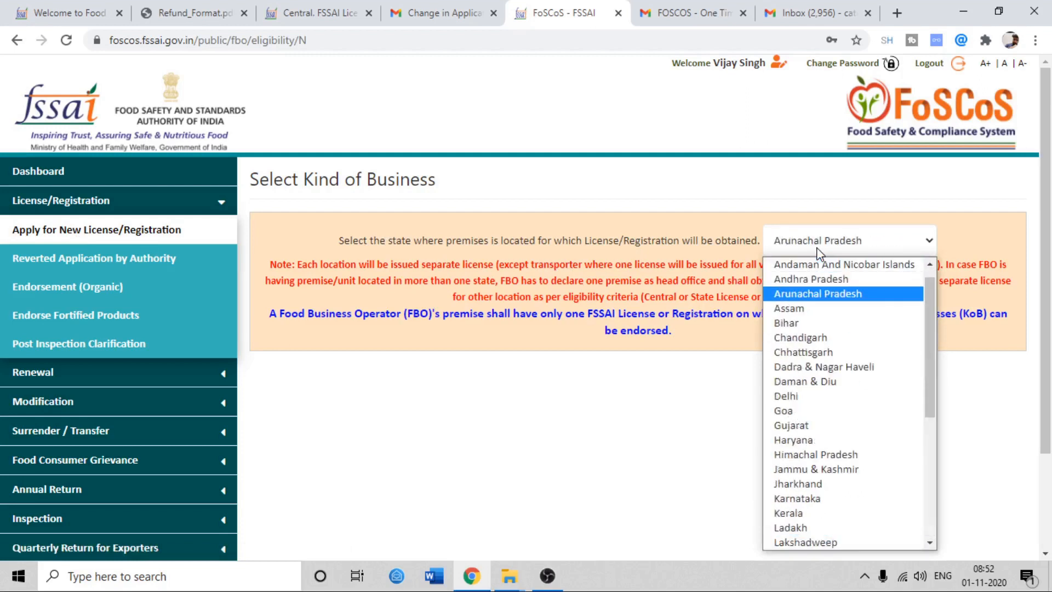
{"action": "key", "text": "Down"}
{"action": "key", "text": "Down"}
{"action": "key", "text": "Down"}
{"action": "key", "text": "Down"}
{"action": "key", "text": "Down"}
{"action": "key", "text": "Down"}
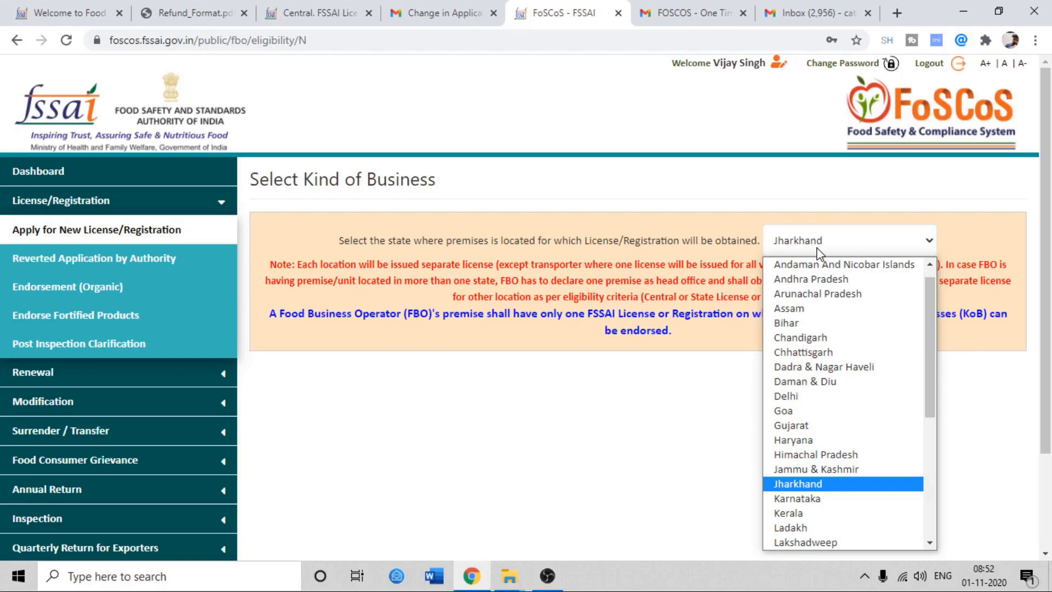
{"action": "key", "text": "Up"}
{"action": "key", "text": "Up"}
{"action": "key", "text": "Up"}
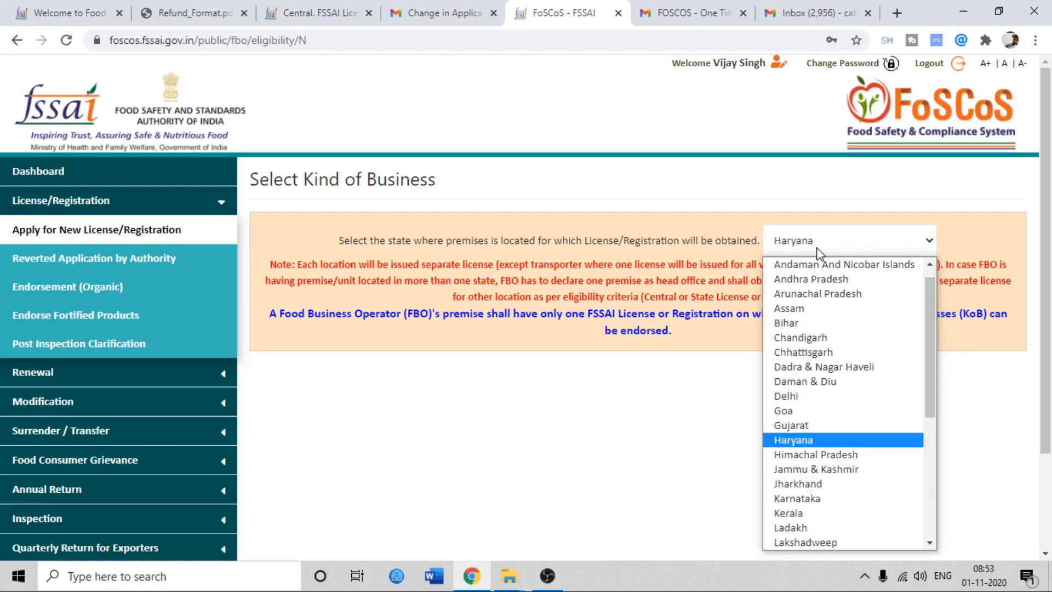
{"action": "key", "text": "Return"}
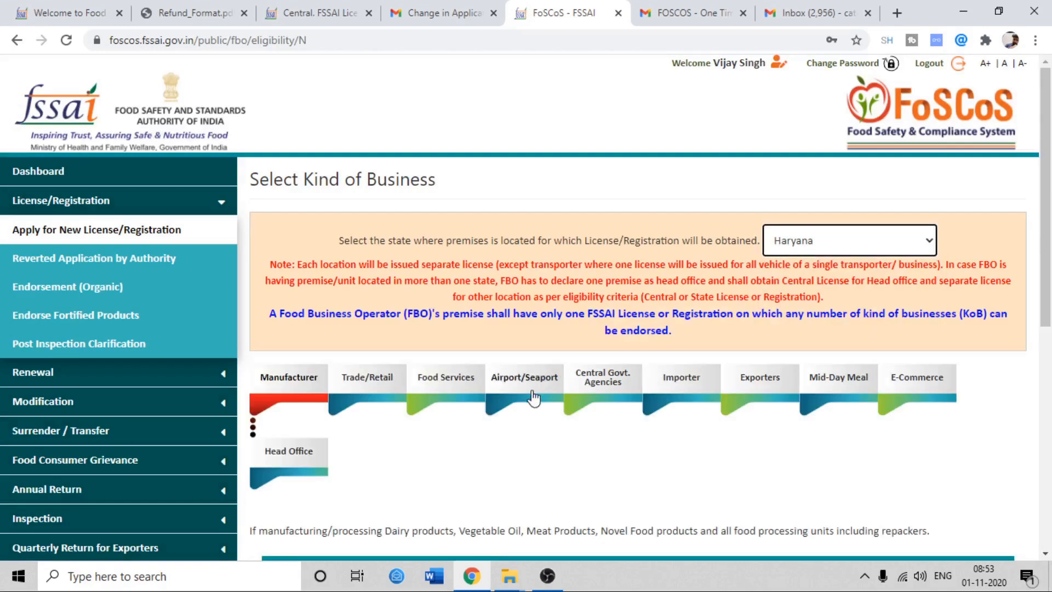
Pick Food Services > Restaurants with turnover up to 12 lakhs/annum, check eligibility, and start the Registration application
{"action": "left_click_drag", "start_coordinate": [1050, 213], "coordinate": [1039, 312]}
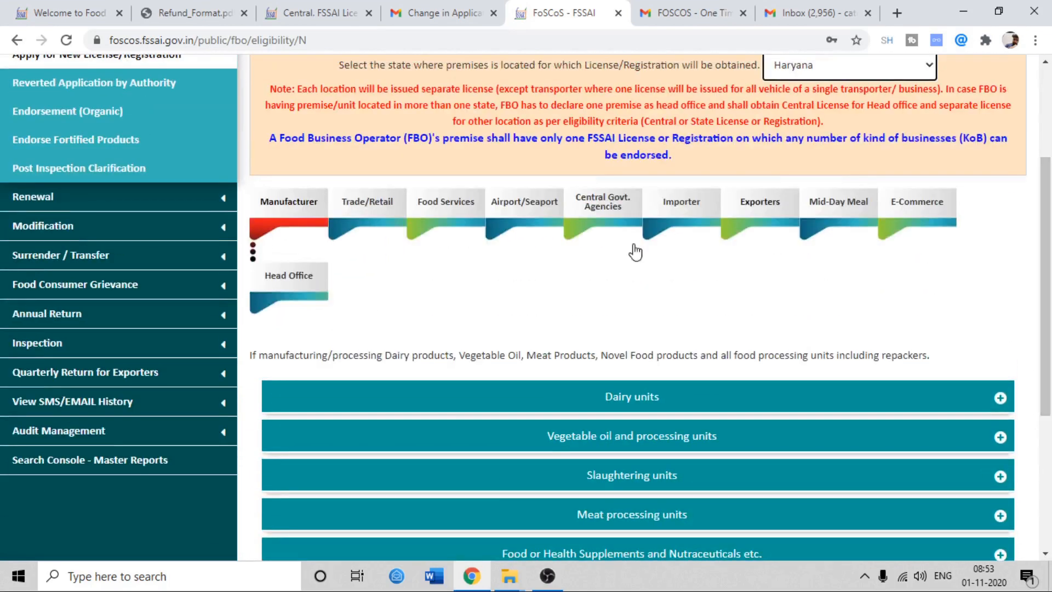
{"action": "left_click", "coordinate": [432, 209]}
{"action": "left_click_drag", "start_coordinate": [1045, 356], "coordinate": [1045, 455]}
{"action": "left_click", "coordinate": [999, 306]}
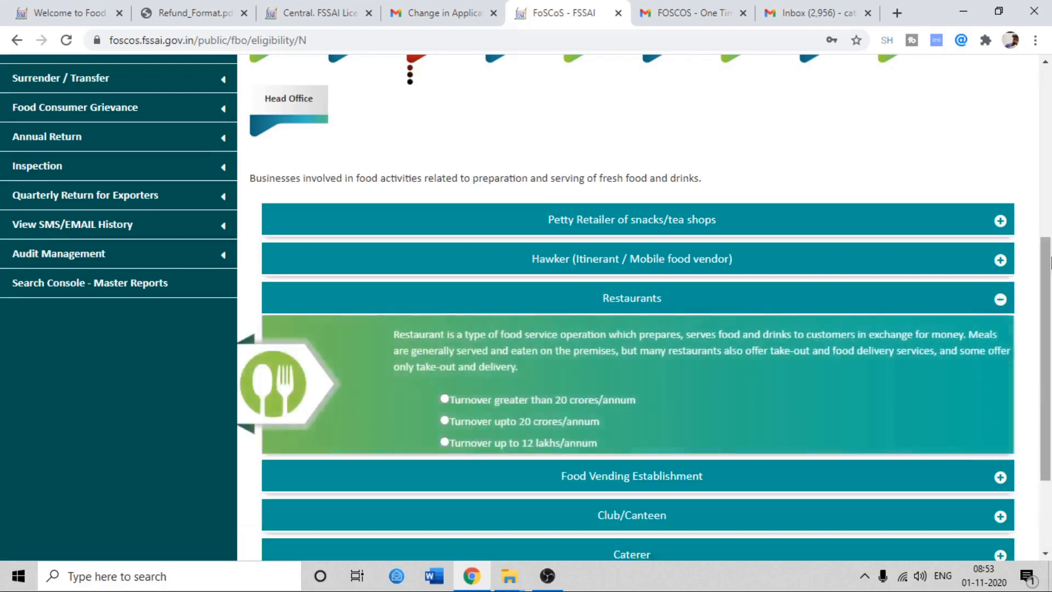
{"action": "scroll", "coordinate": [473, 340], "scroll_direction": "down", "scroll_amount": 2}
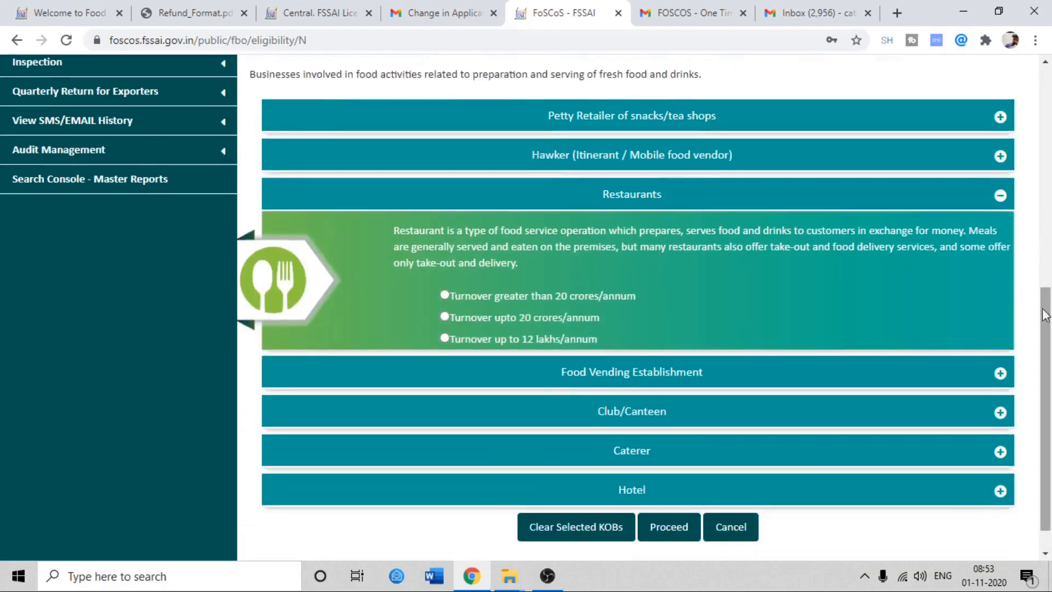
{"action": "left_click", "coordinate": [444, 338]}
{"action": "left_click", "coordinate": [668, 527]}
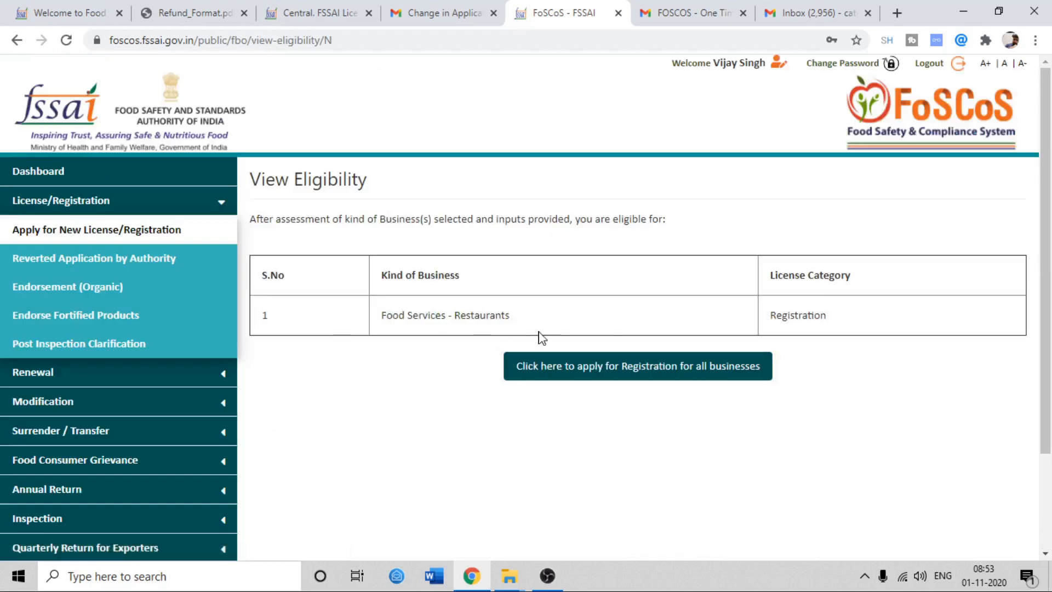
{"action": "left_click", "coordinate": [597, 374]}
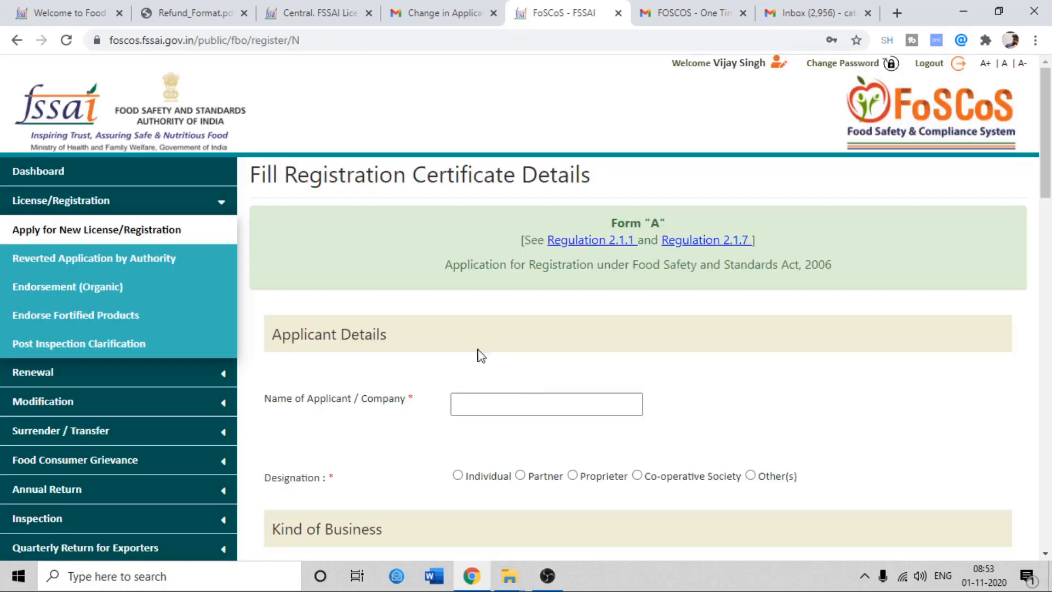
Enter the applicant details and premises address, with Kurukshetra as the district
{"action": "left_click", "coordinate": [507, 412]}
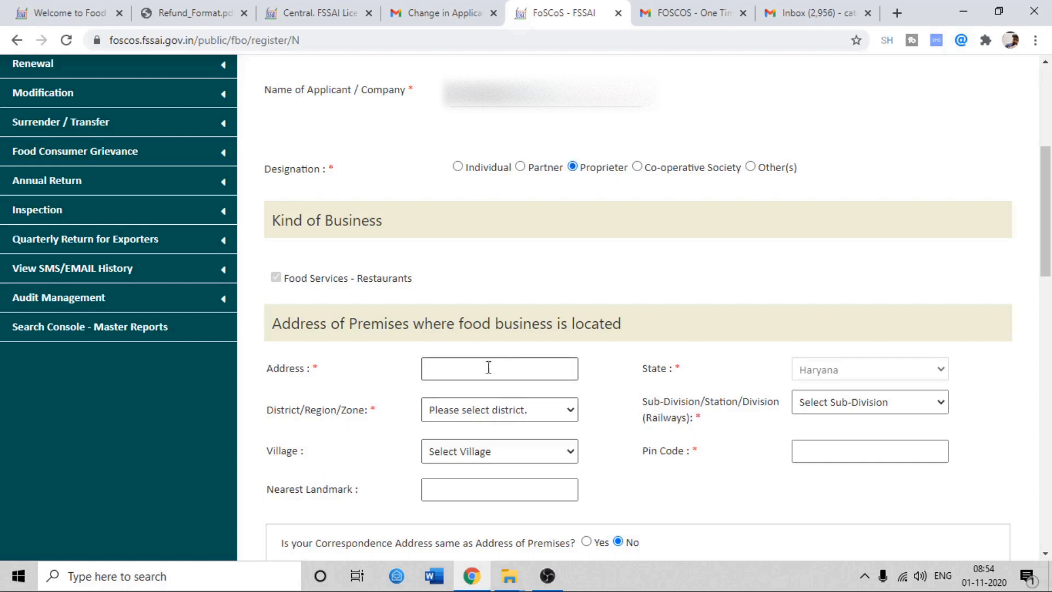
{"action": "left_click", "coordinate": [518, 361]}
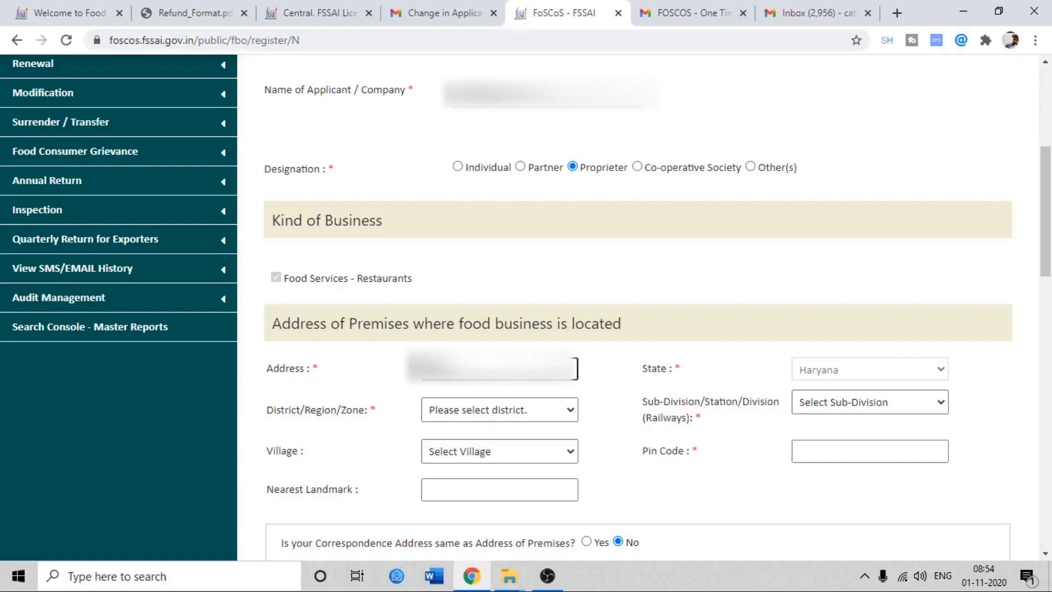
{"action": "key", "text": "Tab"}
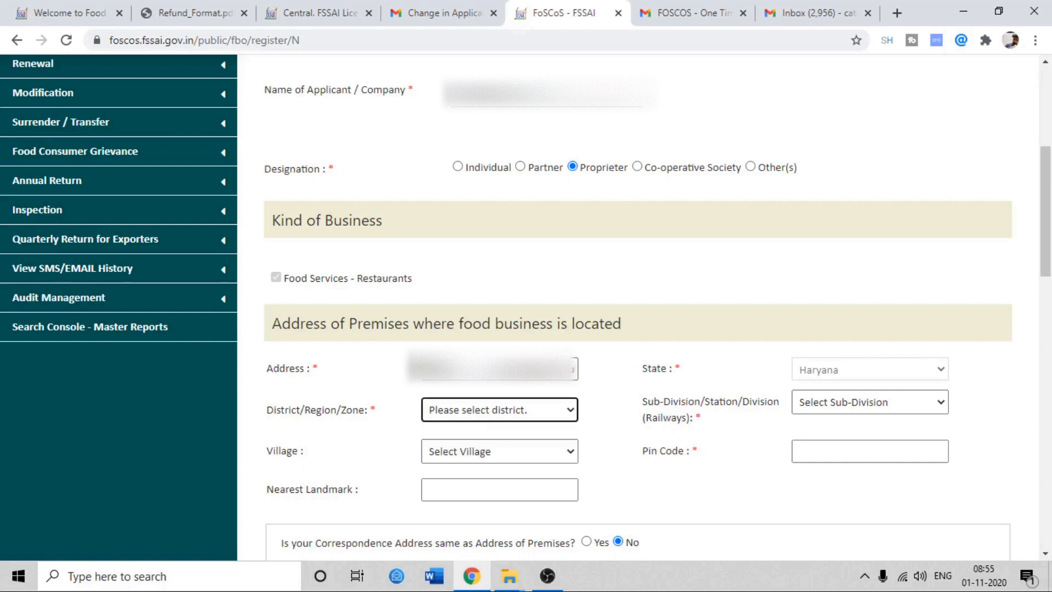
{"action": "key", "text": "space"}
{"action": "key", "text": "k"}
{"action": "key", "text": "k"}
{"action": "key", "text": "k"}
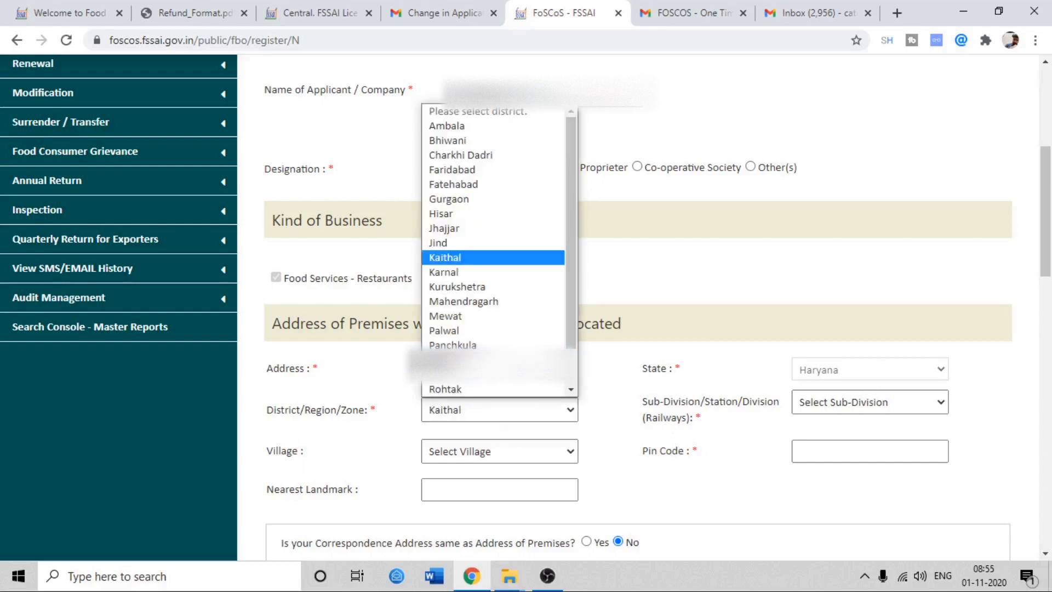
{"action": "key", "text": "Return"}
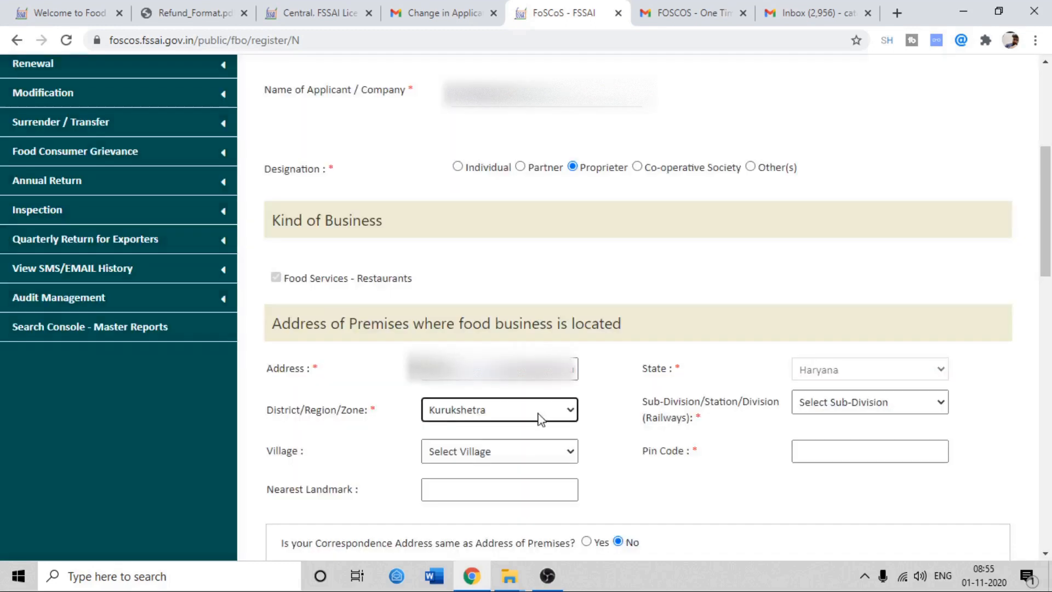
Set Thanesar as the sub-division and enter pin code 136131
{"action": "left_click", "coordinate": [514, 453]}
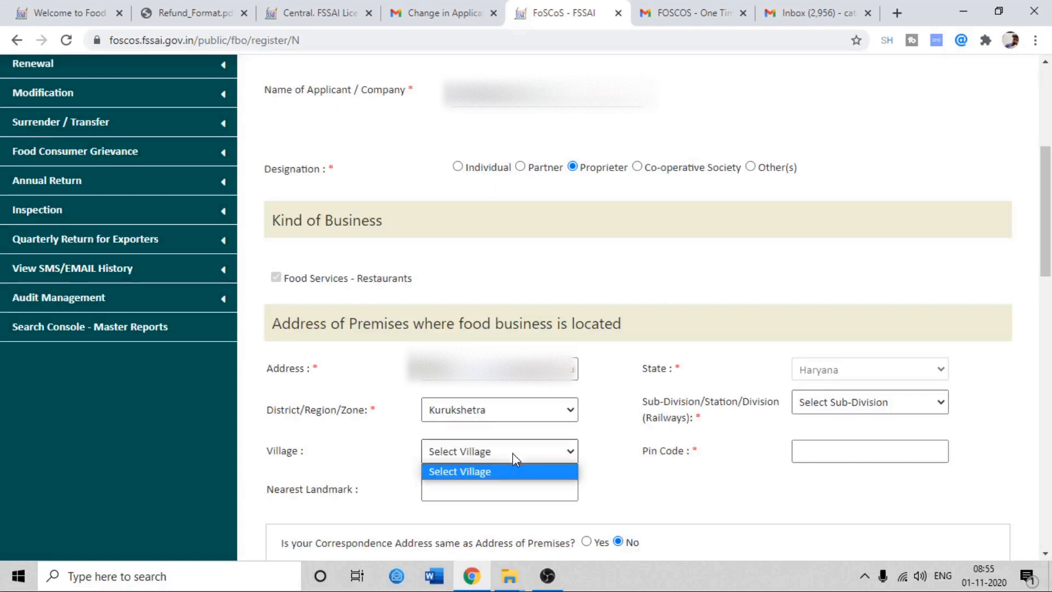
{"action": "left_click", "coordinate": [512, 453]}
{"action": "left_click", "coordinate": [817, 406]}
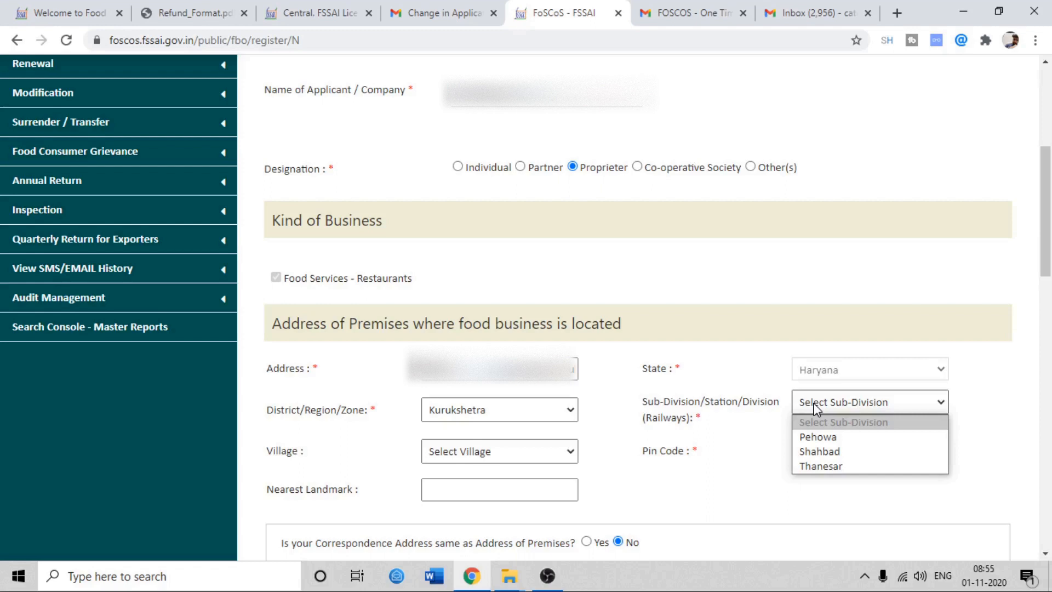
{"action": "key", "text": "Down"}
{"action": "key", "text": "Down"}
{"action": "key", "text": "Return"}
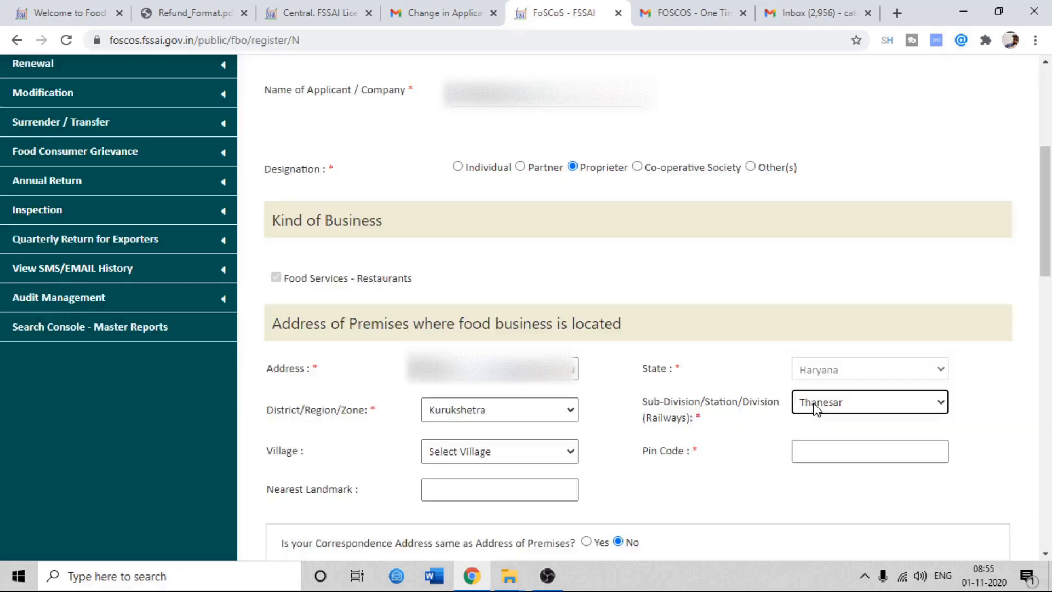
{"action": "left_click", "coordinate": [835, 451]}
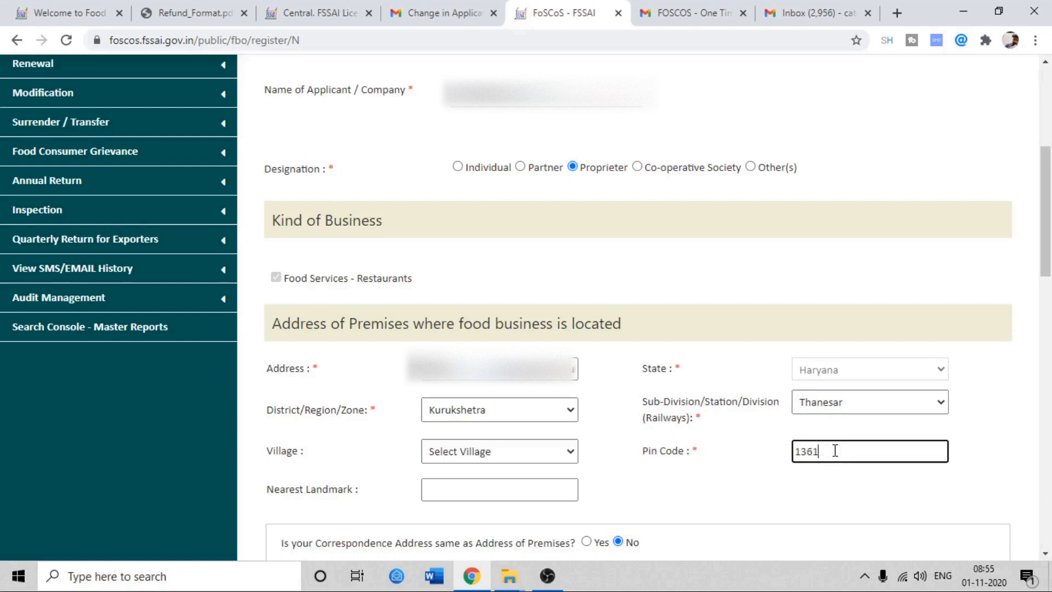
{"action": "key", "text": "Tab"}
{"action": "key", "text": "Tab"}
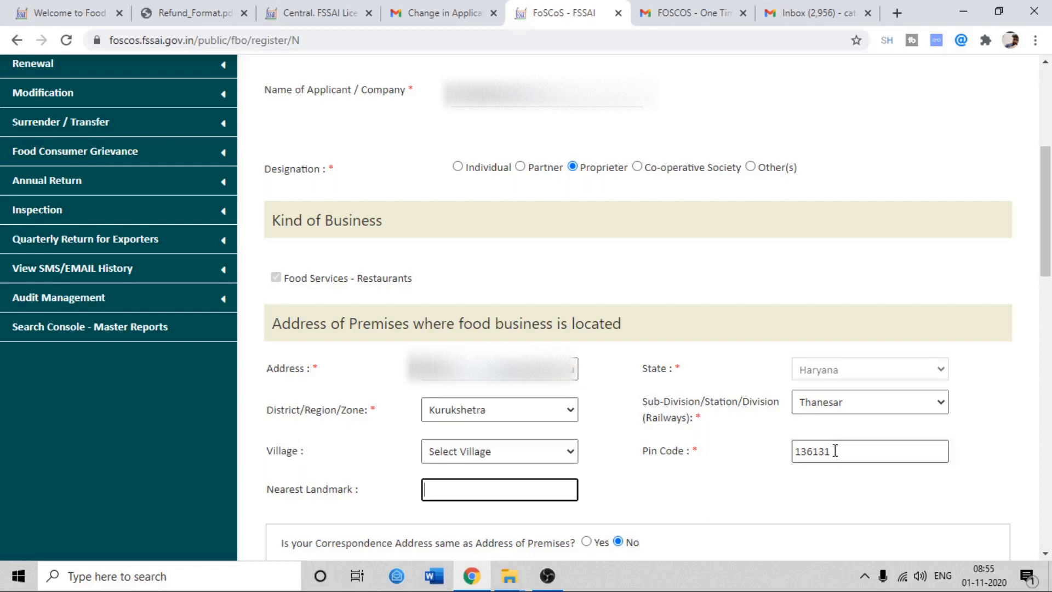
Make the correspondence address the same as the premises address
{"action": "left_click_drag", "start_coordinate": [1047, 221], "coordinate": [1050, 294]}
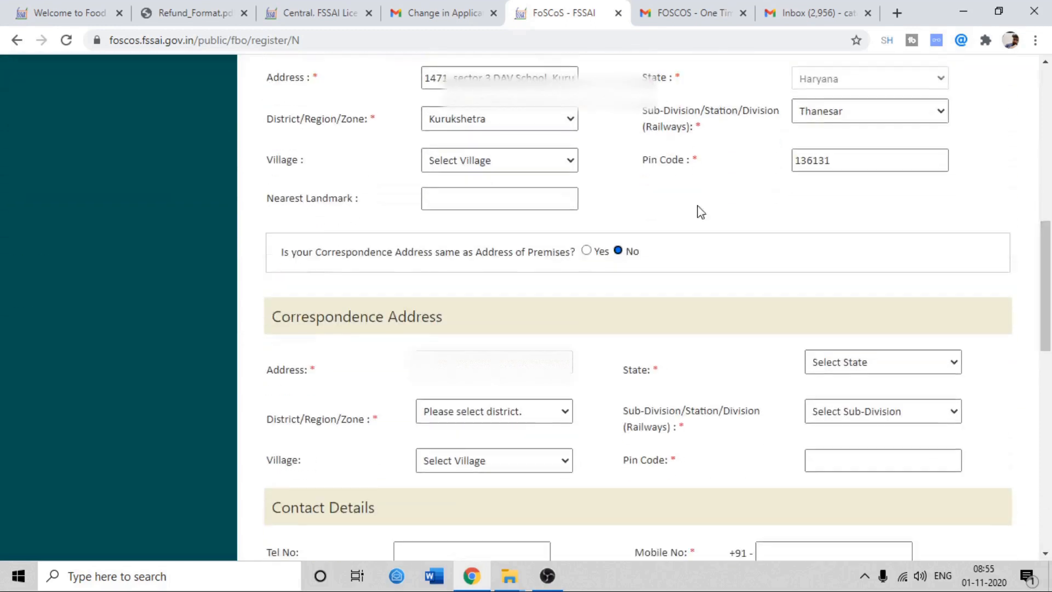
{"action": "left_click", "coordinate": [586, 251]}
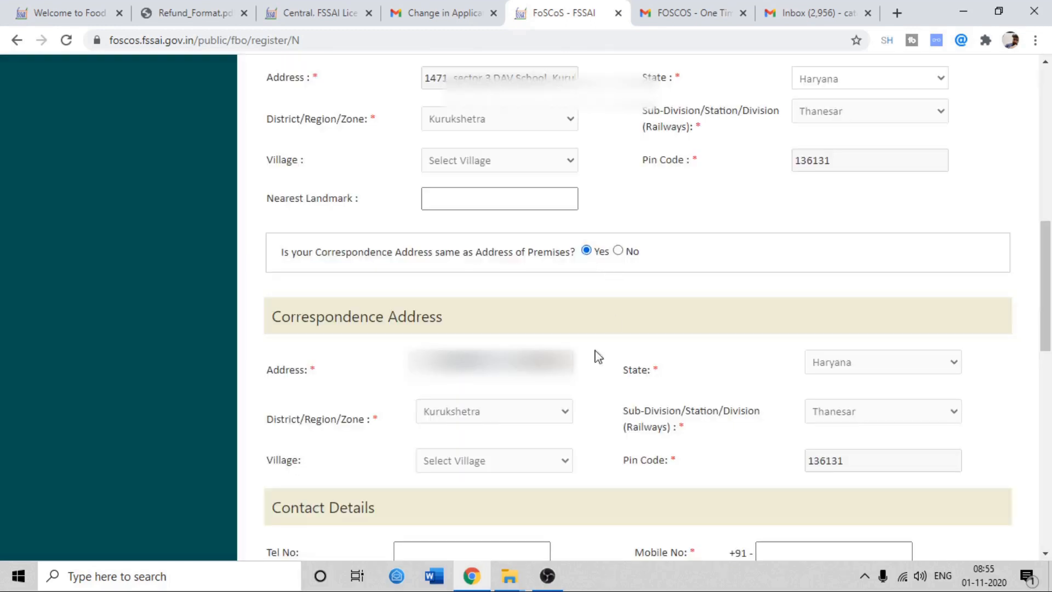
{"action": "left_click_drag", "start_coordinate": [1050, 265], "coordinate": [1049, 348]}
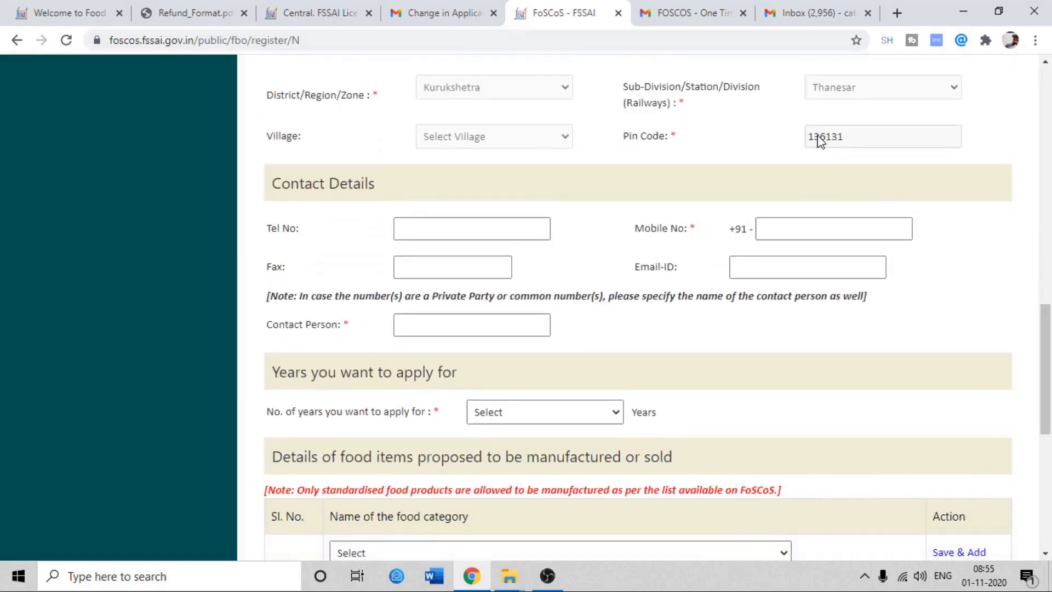
Paste the mobile number and enter the applicant's e-mail ID in the contact details
{"action": "left_click", "coordinate": [809, 222]}
{"action": "right_click", "coordinate": [808, 223]}
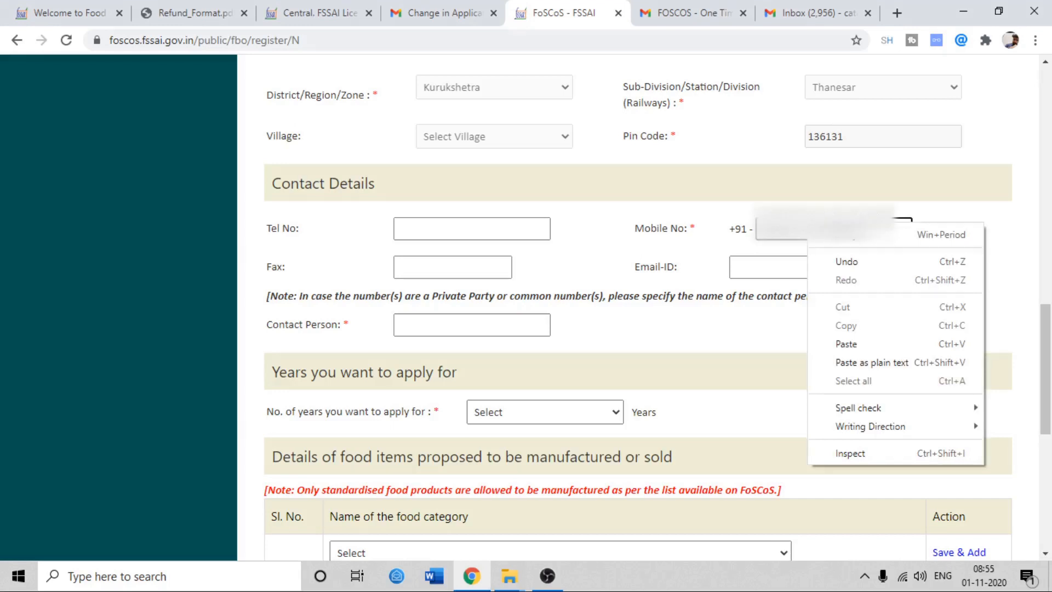
{"action": "key", "text": "Tab"}
{"action": "key", "text": "Tab"}
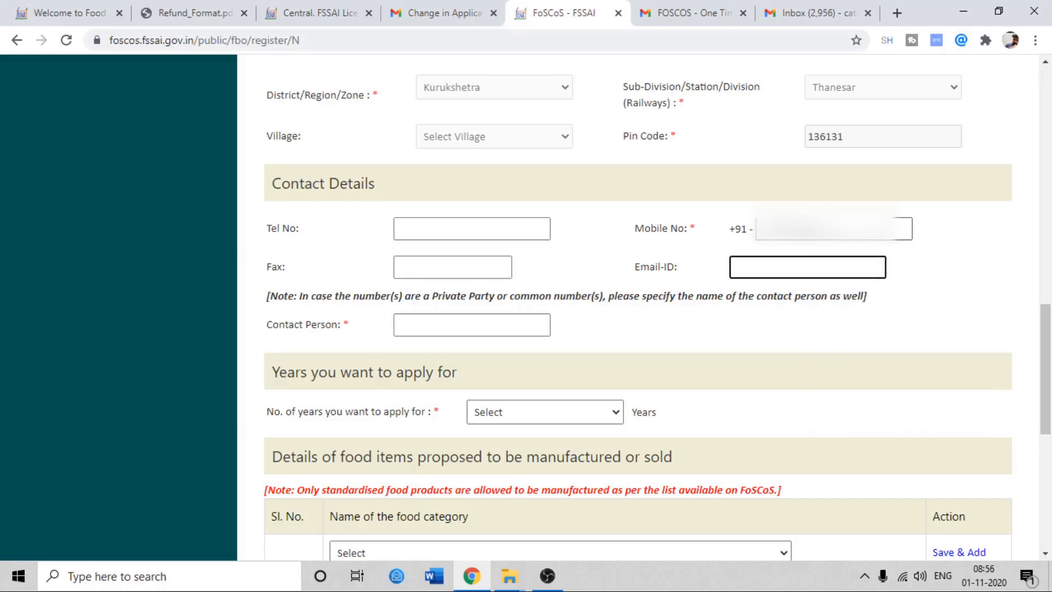
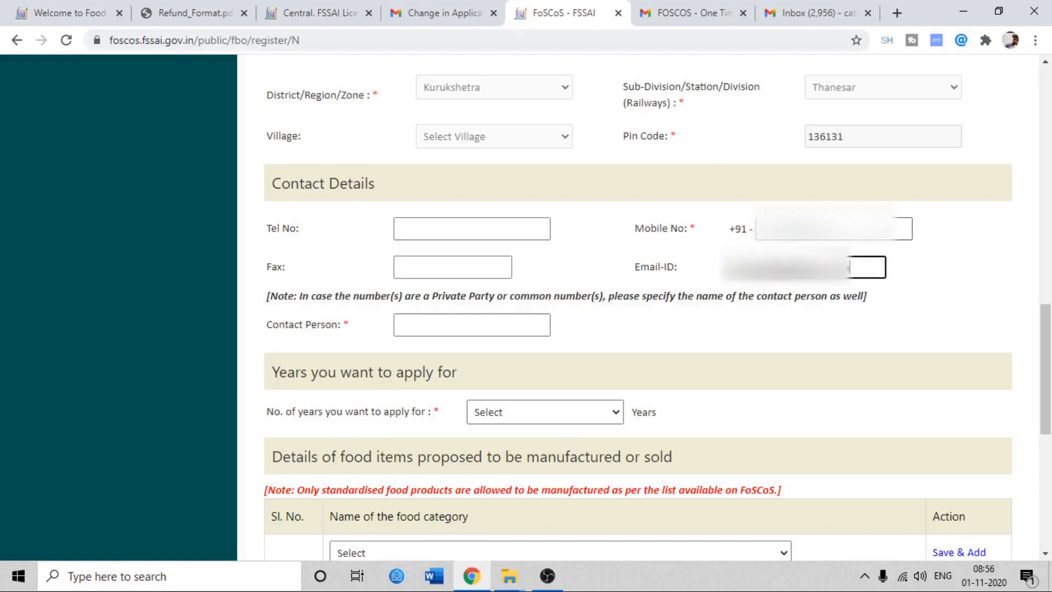
{"action": "key", "text": "Tab"}
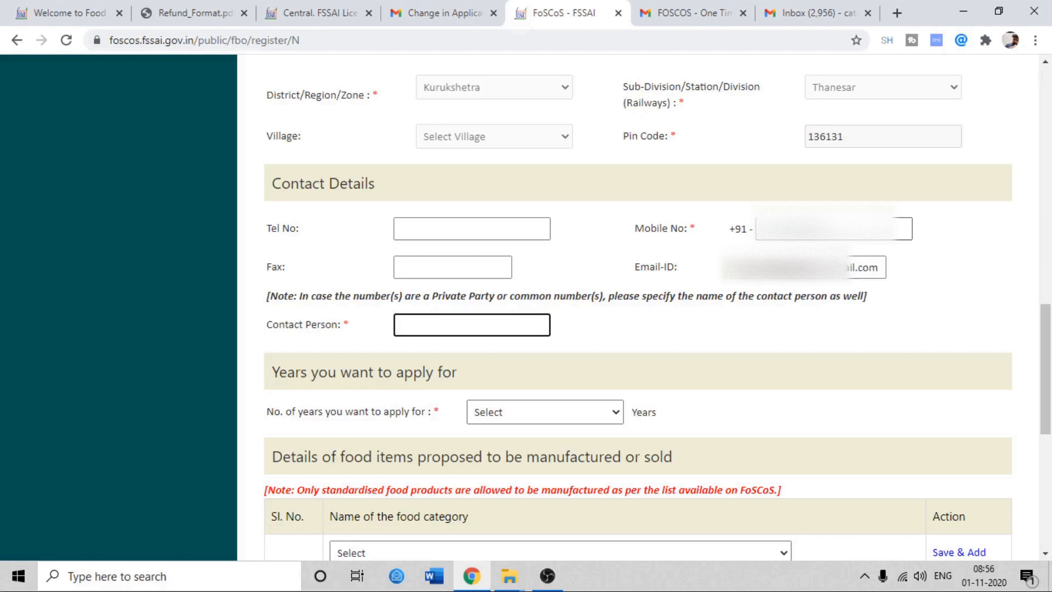
Enter the contact person's full name in the Contact Person field
{"action": "key", "text": "Tab"}
{"action": "key", "text": "shift+Tab"}
{"action": "key", "text": "Tab"}
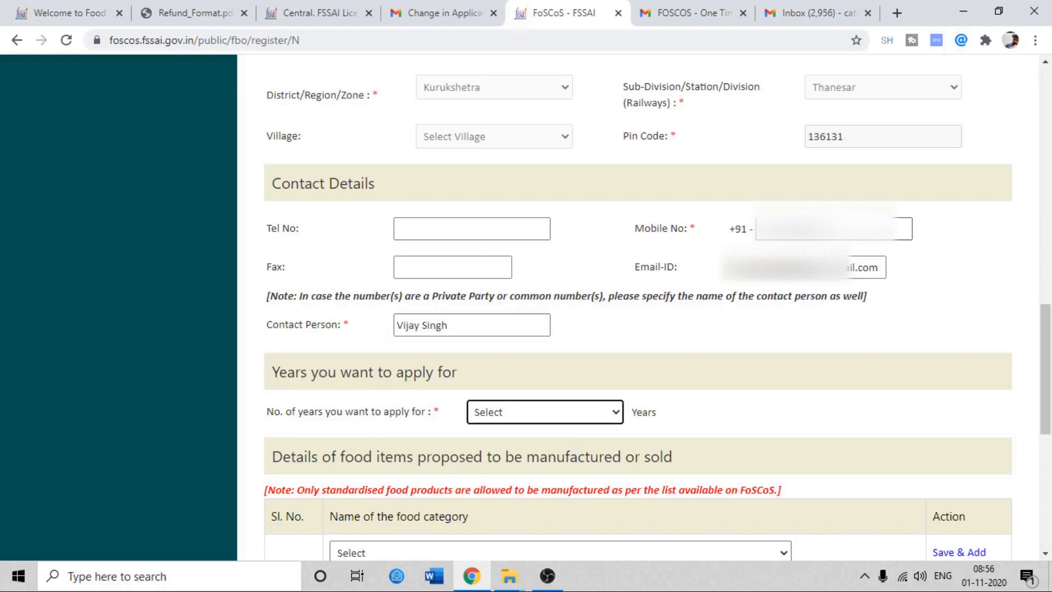
{"action": "key", "text": "shift+Tab"}
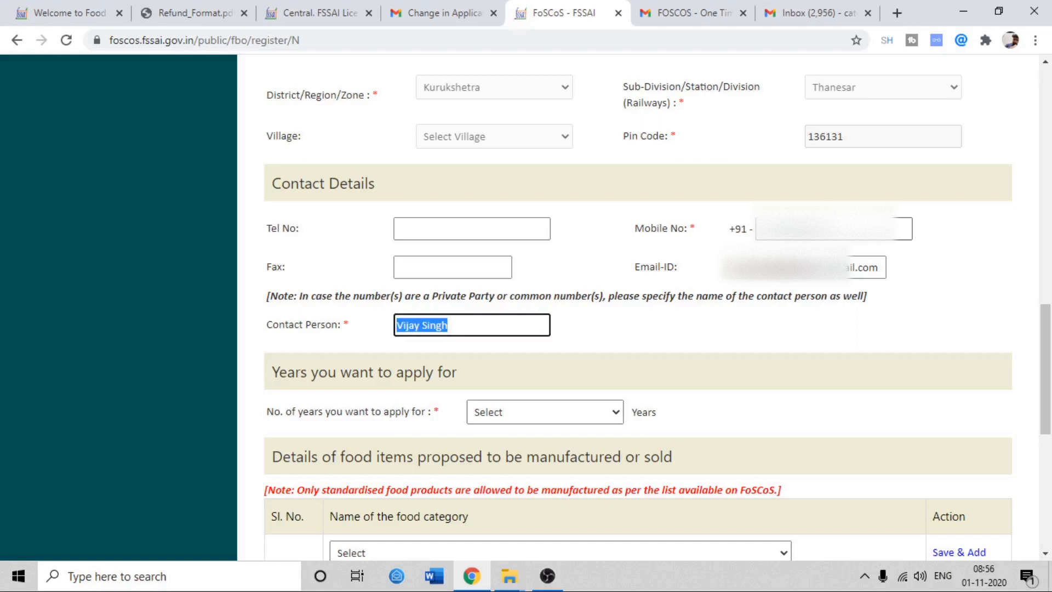
{"action": "key", "text": "Tab"}
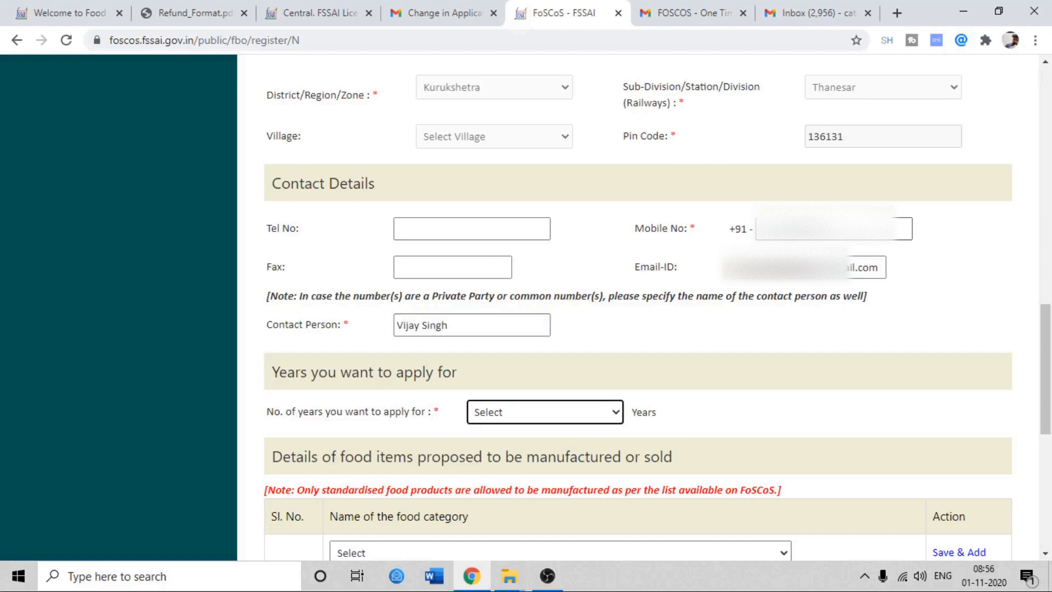
Set the No. of years for the application to 5
{"action": "key", "text": "alt+Down"}
{"action": "key", "text": "Down"}
{"action": "key", "text": "Down"}
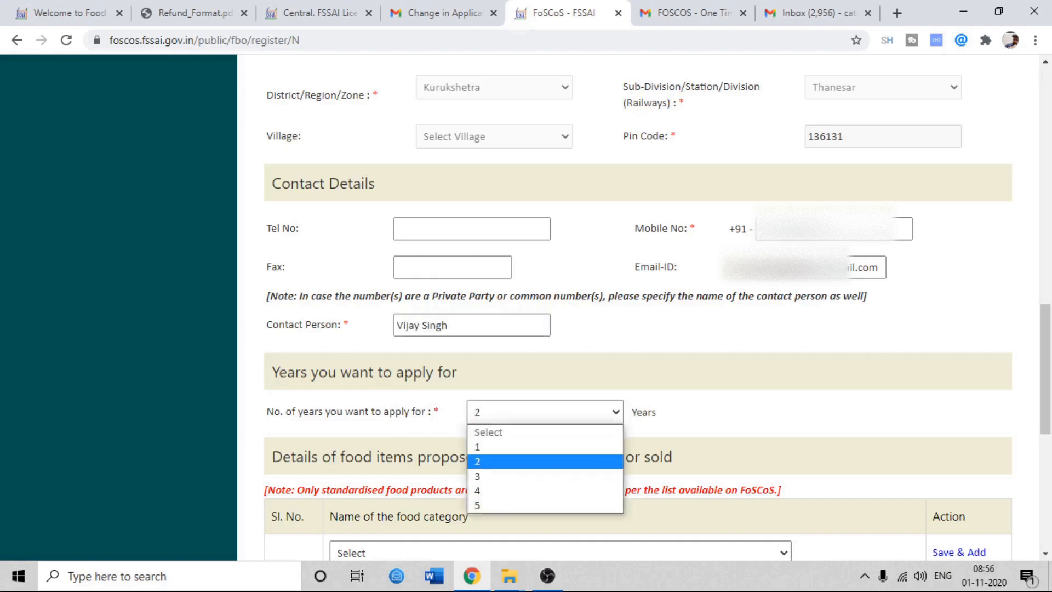
{"action": "key", "text": "Up"}
{"action": "key", "text": "Down"}
{"action": "key", "text": "Down"}
{"action": "key", "text": "Down"}
{"action": "key", "text": "Down"}
{"action": "key", "text": "Up"}
{"action": "key", "text": "Up"}
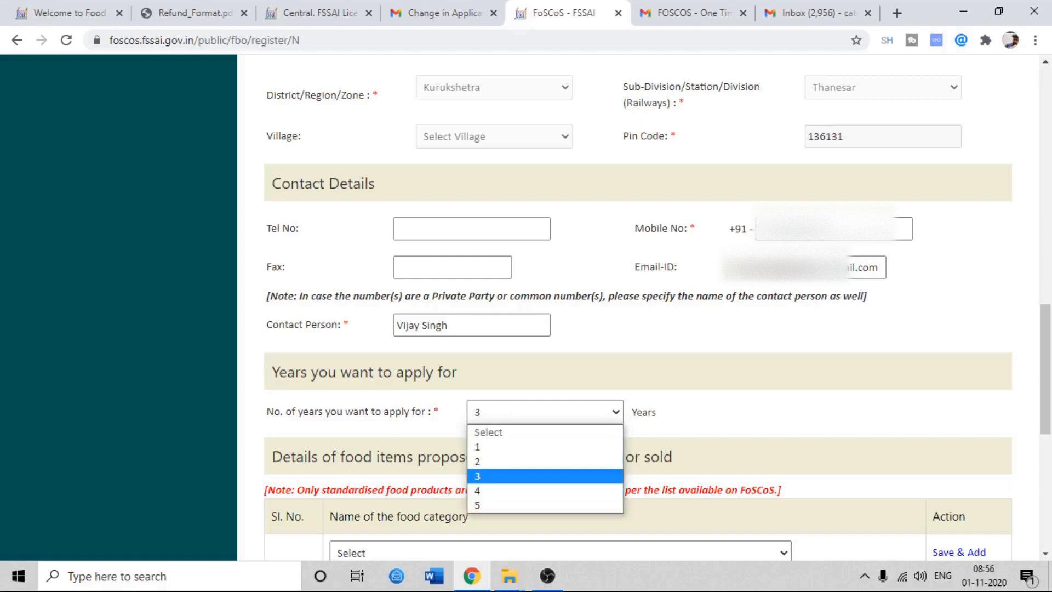
{"action": "key", "text": "Up"}
{"action": "key", "text": "Up"}
{"action": "key", "text": "Down"}
{"action": "key", "text": "Down"}
{"action": "key", "text": "Down"}
{"action": "key", "text": "Down"}
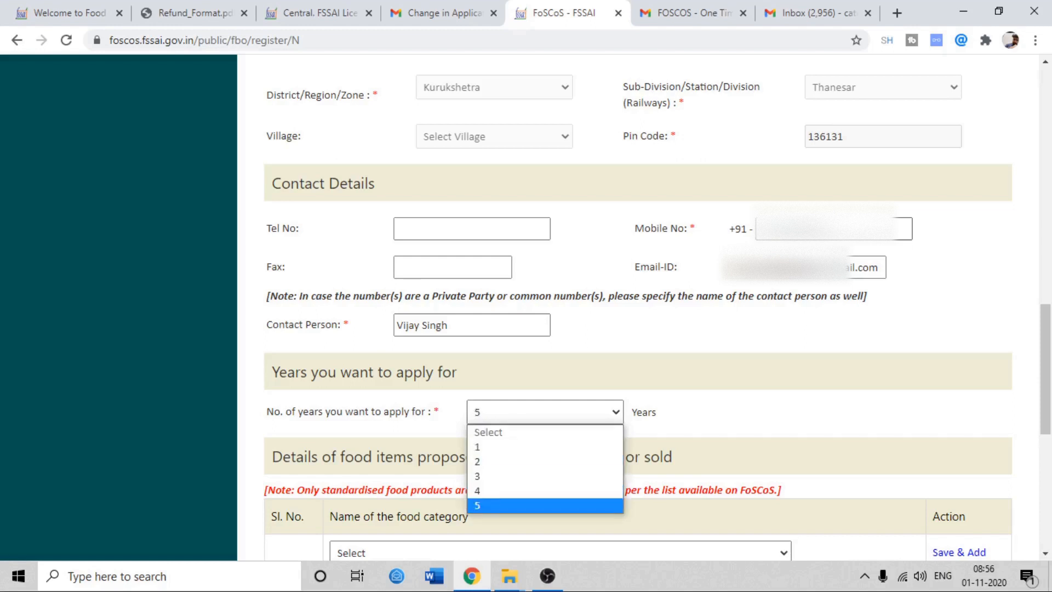
{"action": "key", "text": "Return"}
Add 16 - Prepared Foods as food category, set water supply to Public, and save the page
{"action": "key", "text": "Tab"}
{"action": "key", "text": "Tab"}
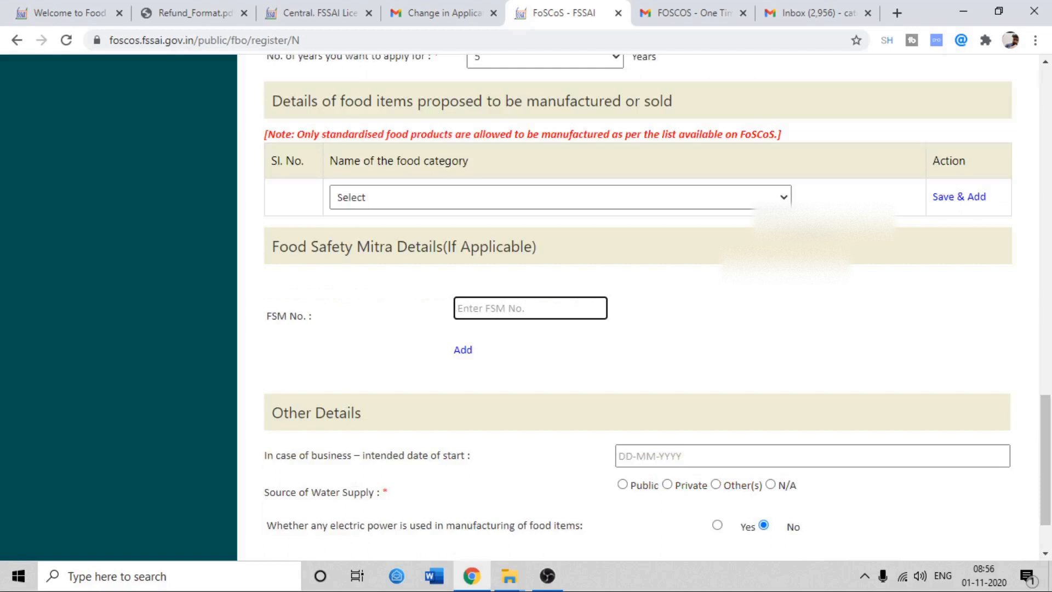
{"action": "key", "text": "shift+Tab"}
{"action": "key", "text": "space"}
{"action": "key", "text": "Down"}
{"action": "key", "text": "Down"}
{"action": "key", "text": "End"}
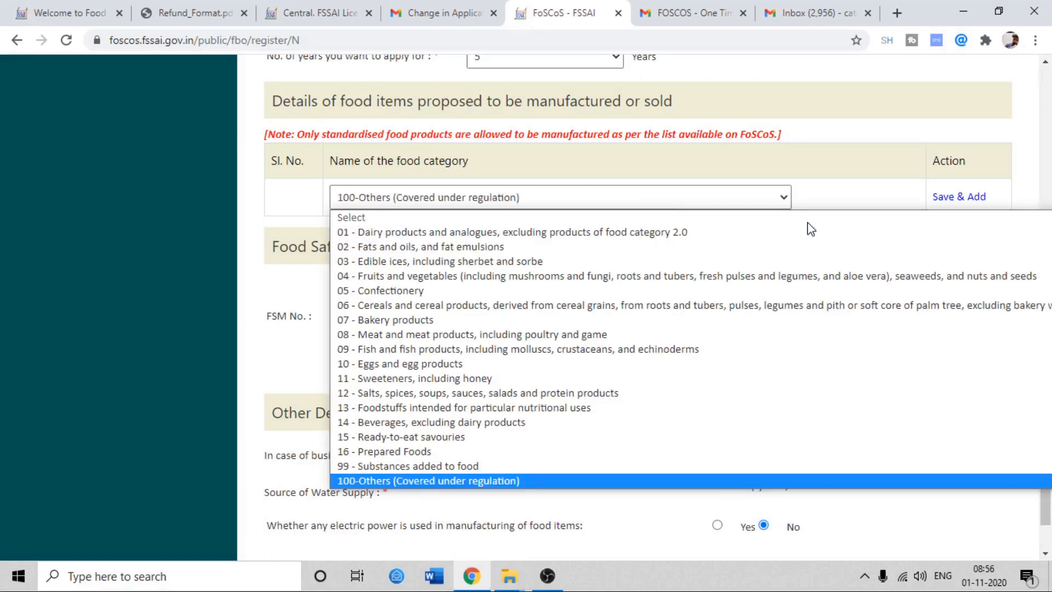
{"action": "key", "text": "Up"}
{"action": "key", "text": "Up"}
{"action": "key", "text": "Up"}
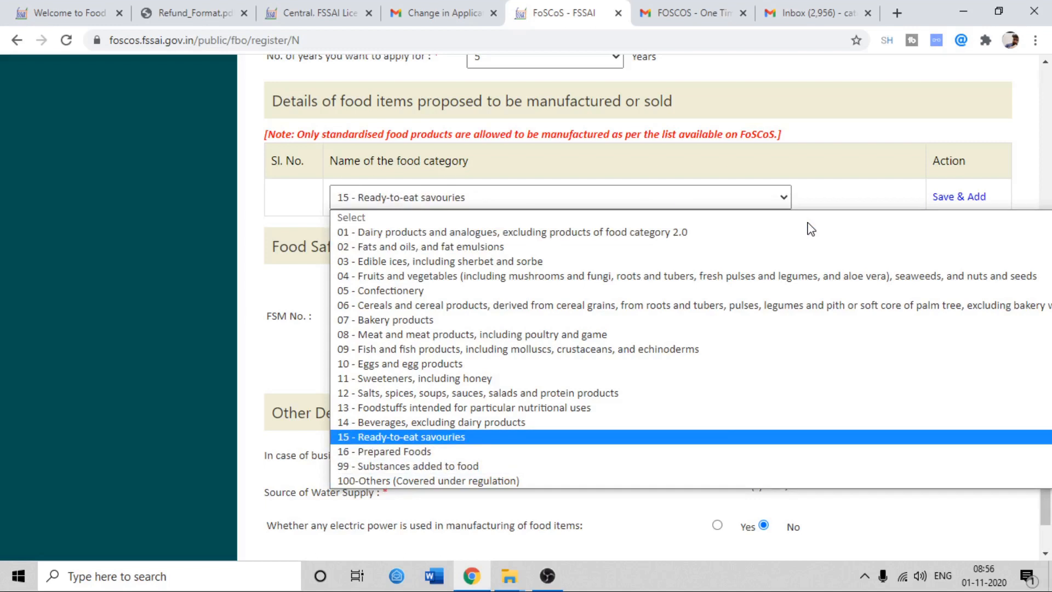
{"action": "key", "text": "Down"}
{"action": "key", "text": "Return"}
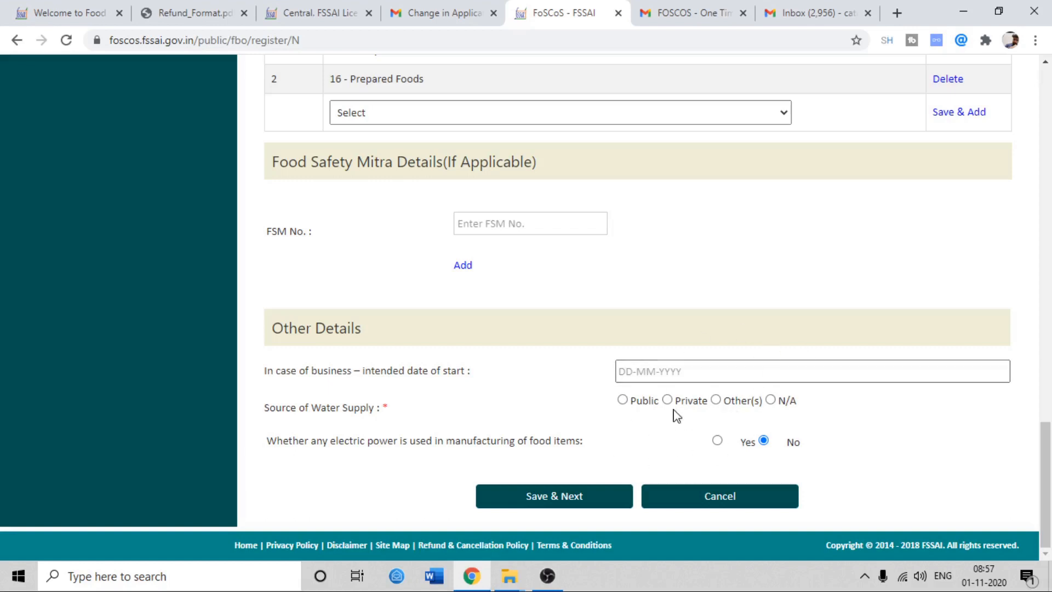
{"action": "left_click", "coordinate": [623, 401]}
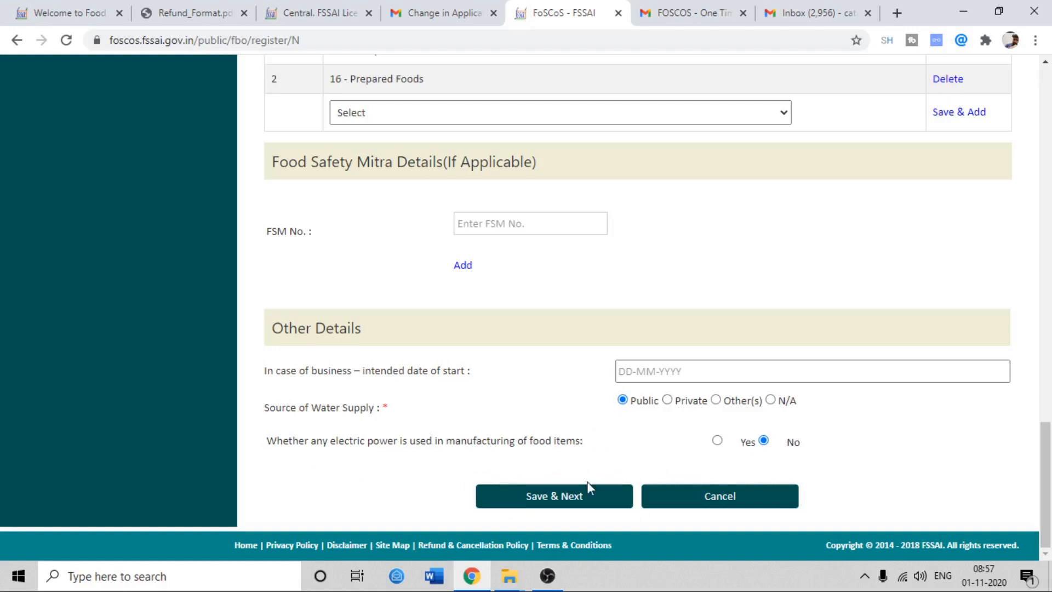
{"action": "left_click", "coordinate": [547, 497]}
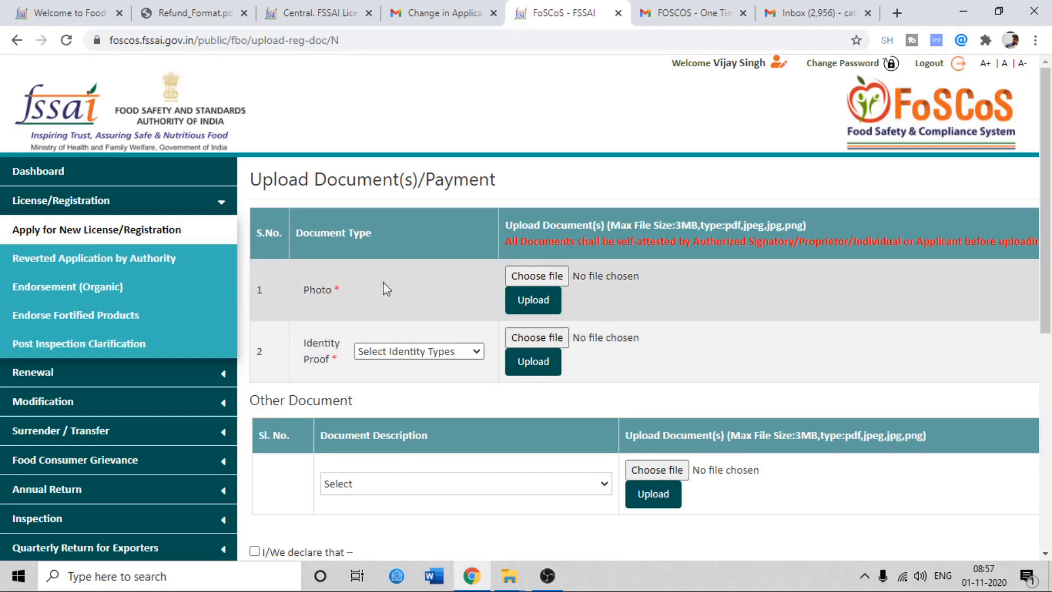
Upload the applicant's photo and an Aadhar Card as identity proof
{"action": "left_click", "coordinate": [545, 280]}
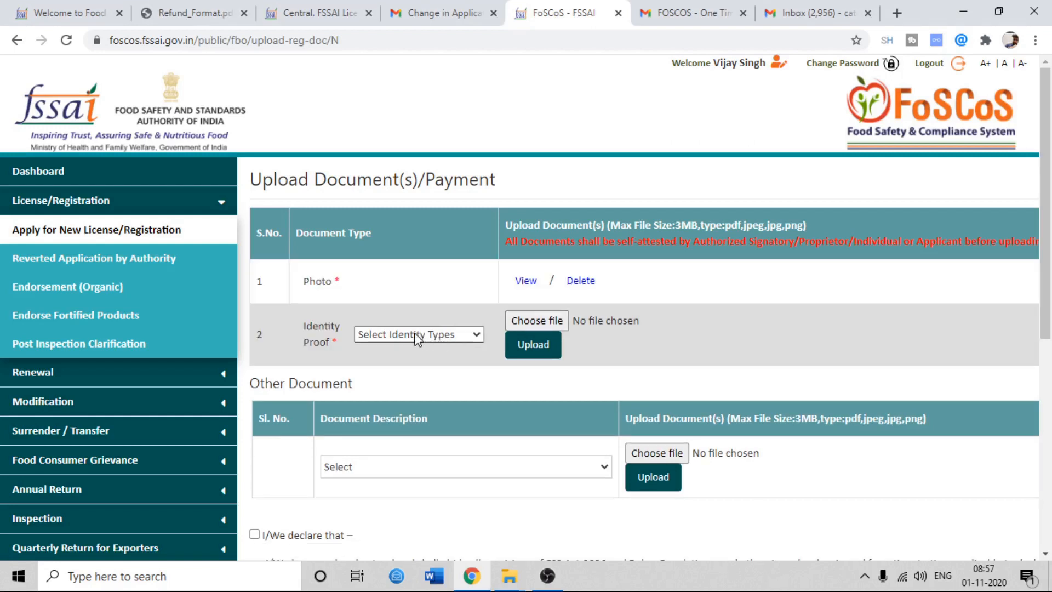
{"action": "left_click", "coordinate": [417, 335]}
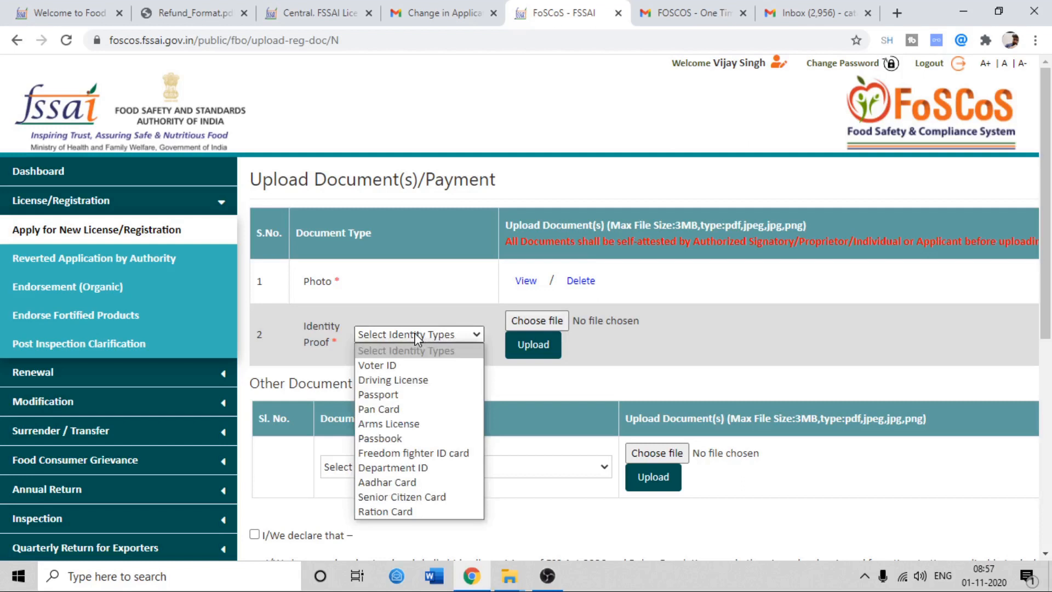
{"action": "key", "text": "a"}
{"action": "key", "text": "a"}
{"action": "key", "text": "a"}
{"action": "key", "text": "a"}
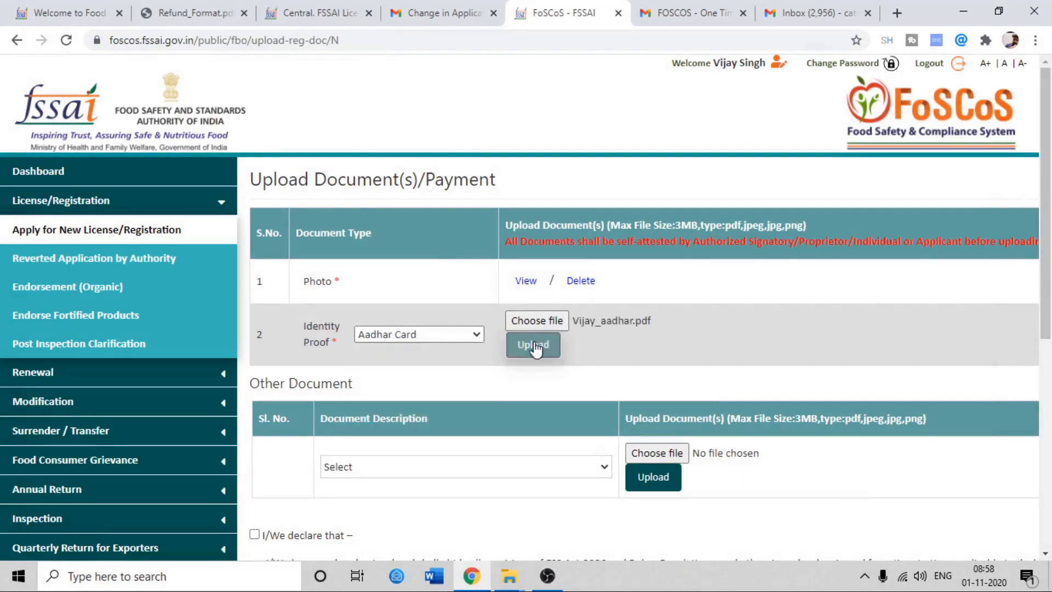
{"action": "left_click", "coordinate": [533, 344]}
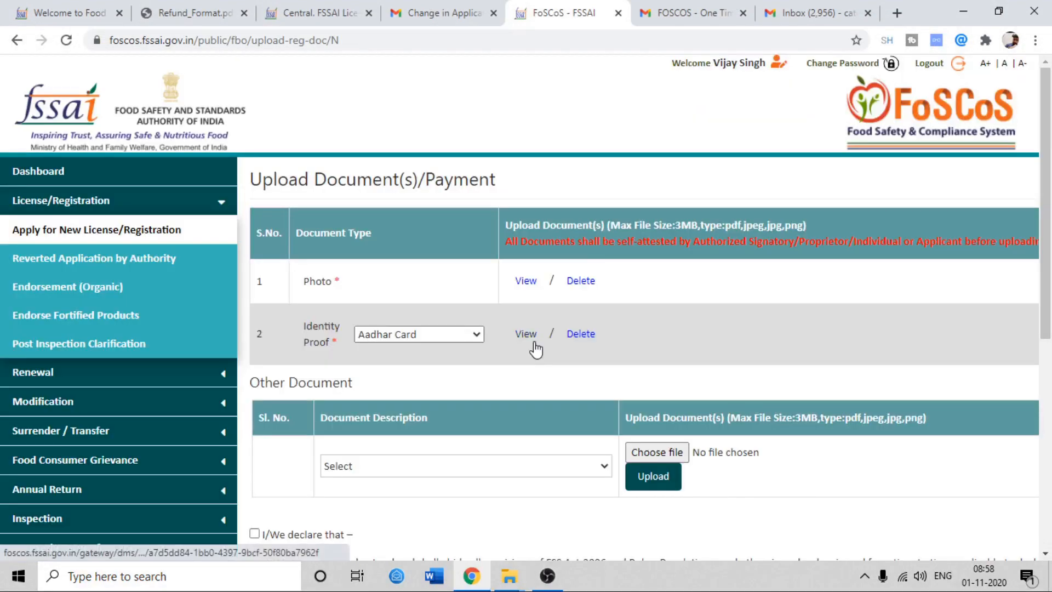
{"action": "left_click_drag", "start_coordinate": [1051, 282], "coordinate": [1050, 352]}
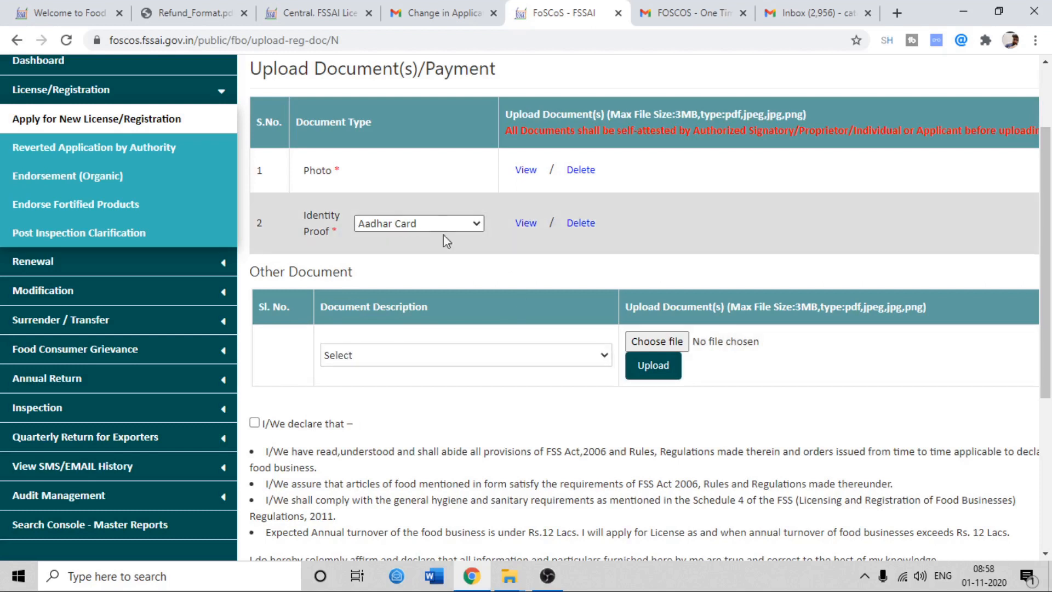
Check the other document types list, leaving it without any additional document
{"action": "left_click", "coordinate": [433, 359]}
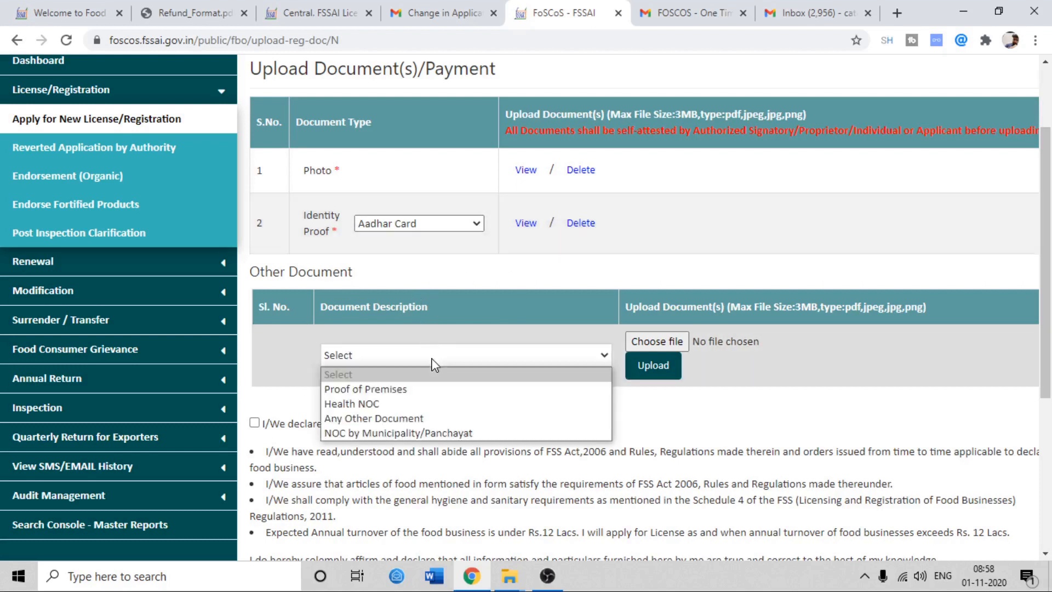
{"action": "left_click", "coordinate": [434, 359]}
{"action": "left_click", "coordinate": [434, 359]}
{"action": "left_click", "coordinate": [433, 359]}
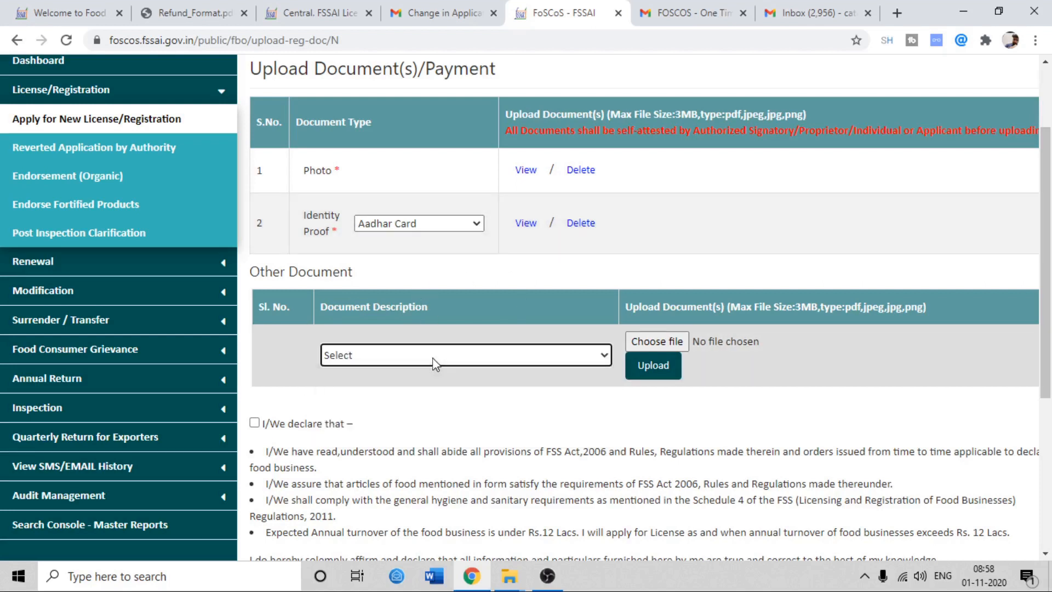
Accept the declaration, choose Online Payment through RazorPay, and pay the Rs. 500 fee
{"action": "left_click", "coordinate": [254, 424]}
{"action": "left_click_drag", "start_coordinate": [1050, 312], "coordinate": [1048, 433]}
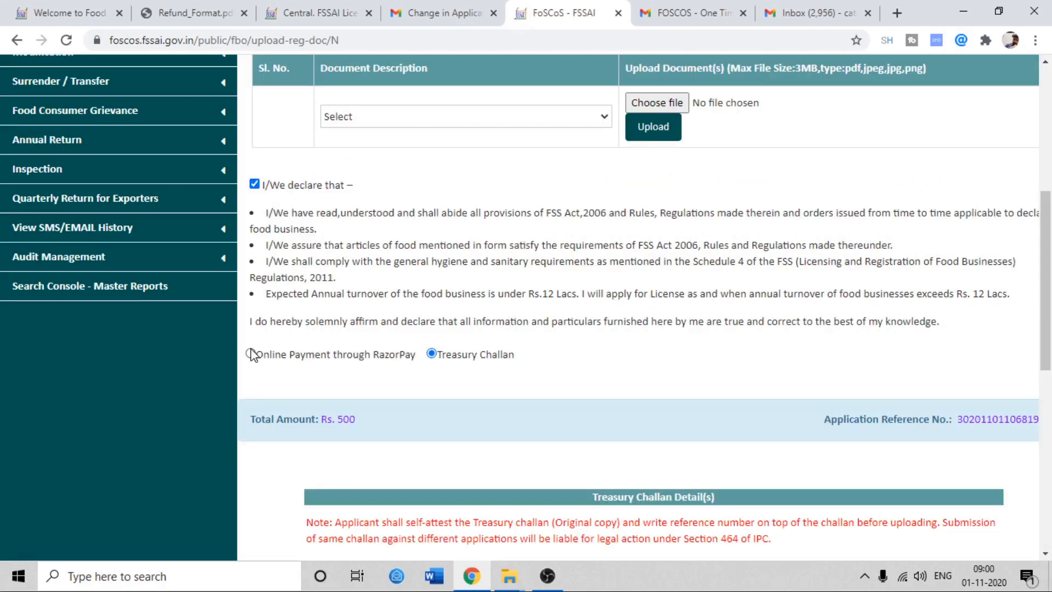
{"action": "left_click", "coordinate": [251, 353]}
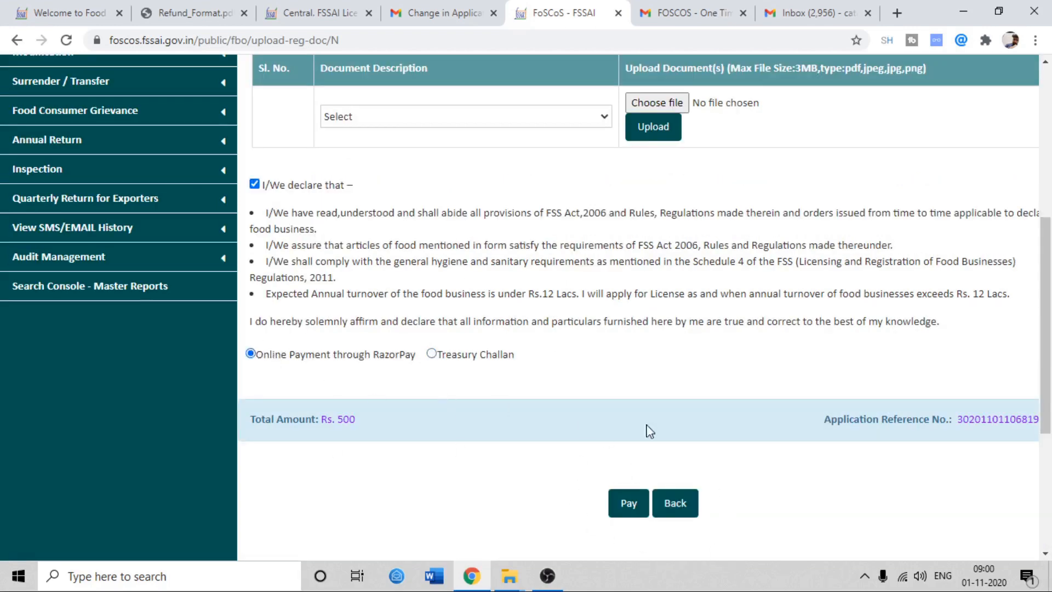
{"action": "left_click", "coordinate": [625, 503]}
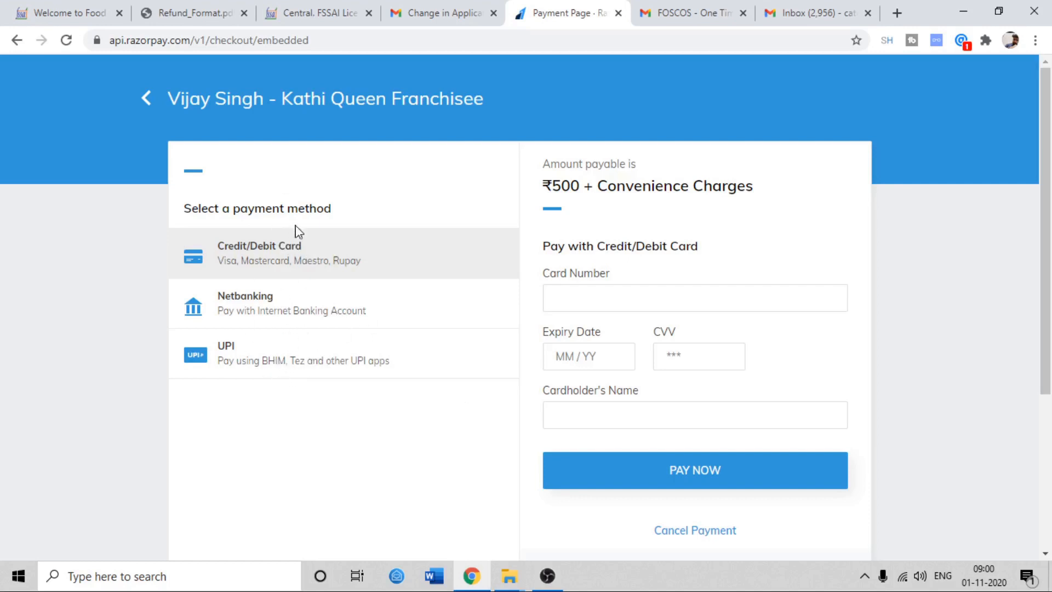
Pay the ₹500 fee on the Razorpay checkout using UPI
{"action": "left_click", "coordinate": [284, 362]}
{"action": "left_click", "coordinate": [703, 357]}
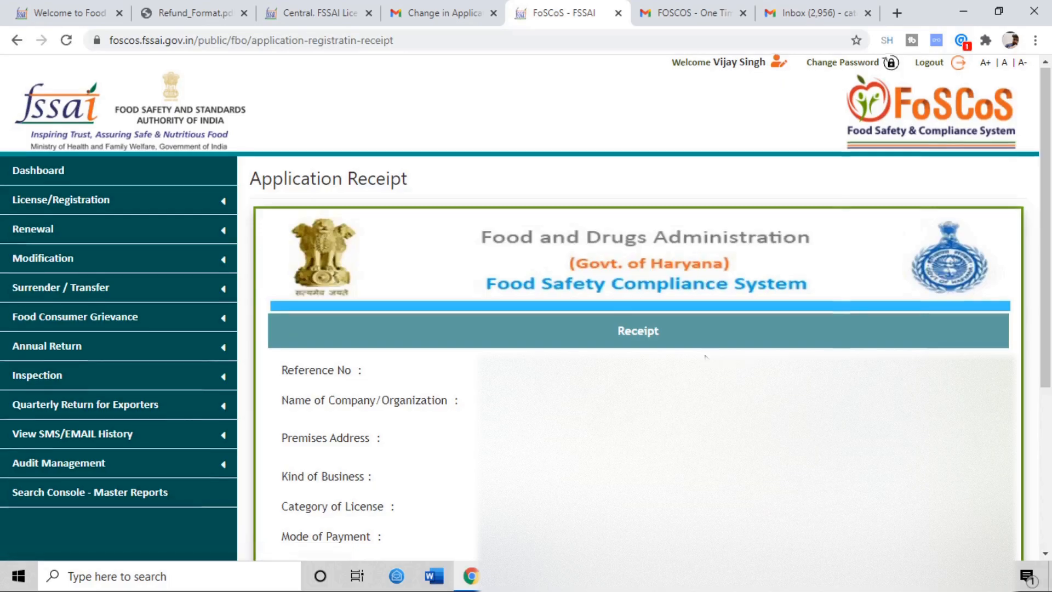
Scroll through the Application Receipt to show payment mode, transaction number and fee paid
{"action": "scroll", "coordinate": [705, 357], "scroll_direction": "down", "scroll_amount": 3}
{"action": "scroll", "coordinate": [705, 357], "scroll_direction": "down", "scroll_amount": 2}
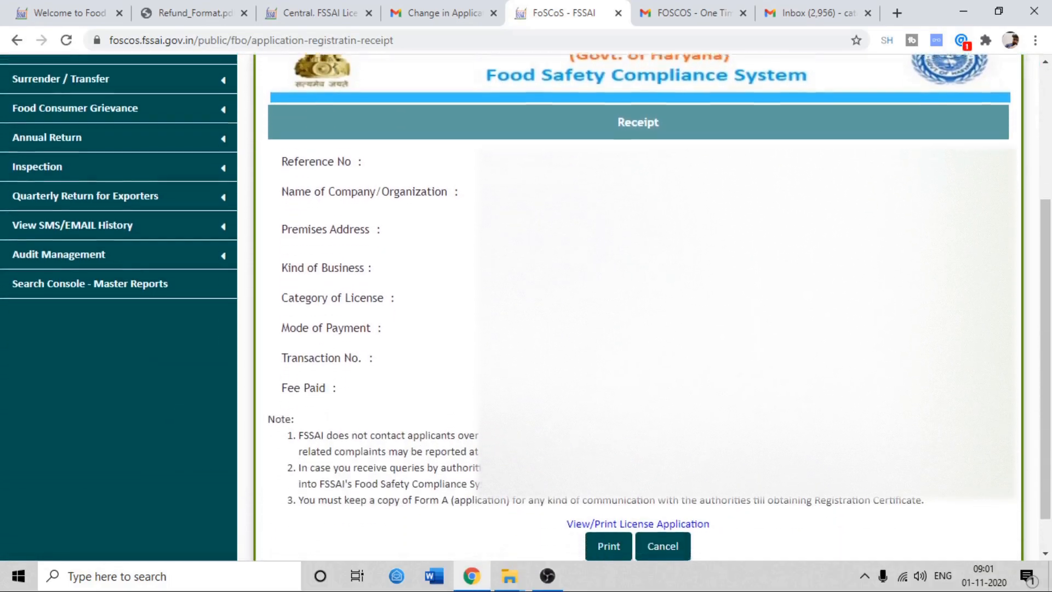